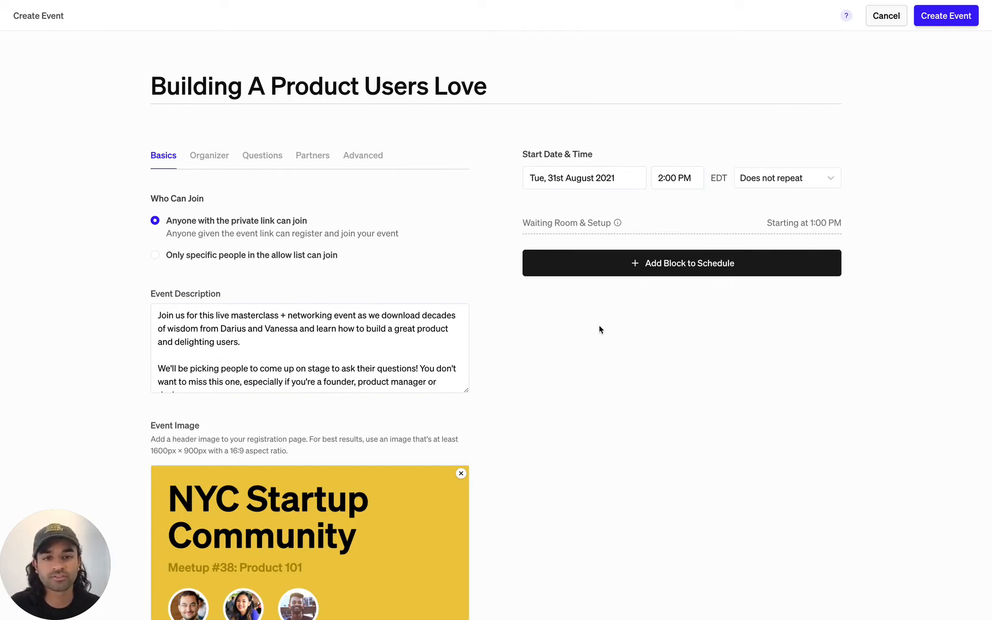
Pick a Conversations block from the block list, defaulting to 2:00–2:30 PM
{"action": "left_click", "coordinate": [649, 263]}
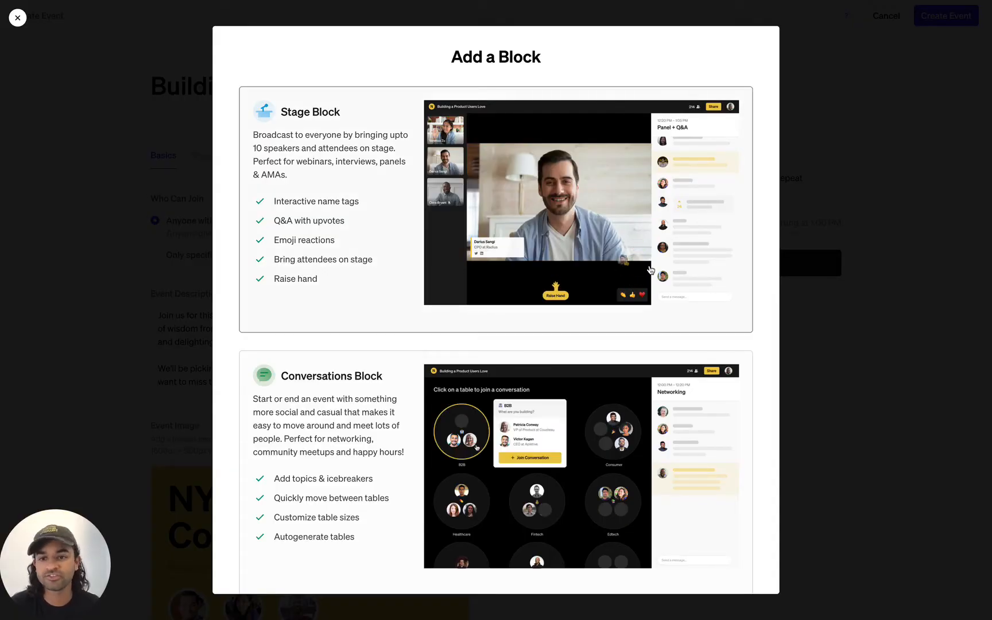
{"action": "scroll", "coordinate": [631, 275], "scroll_direction": "down", "scroll_amount": 5}
{"action": "scroll", "coordinate": [594, 327], "scroll_direction": "down", "scroll_amount": 8}
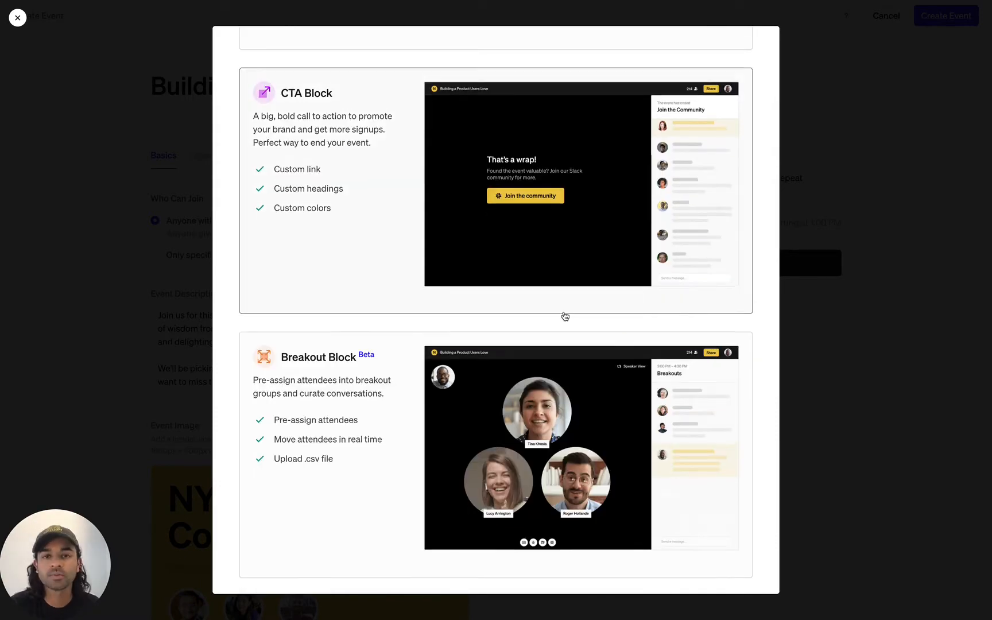
{"action": "scroll", "coordinate": [563, 316], "scroll_direction": "up", "scroll_amount": 12}
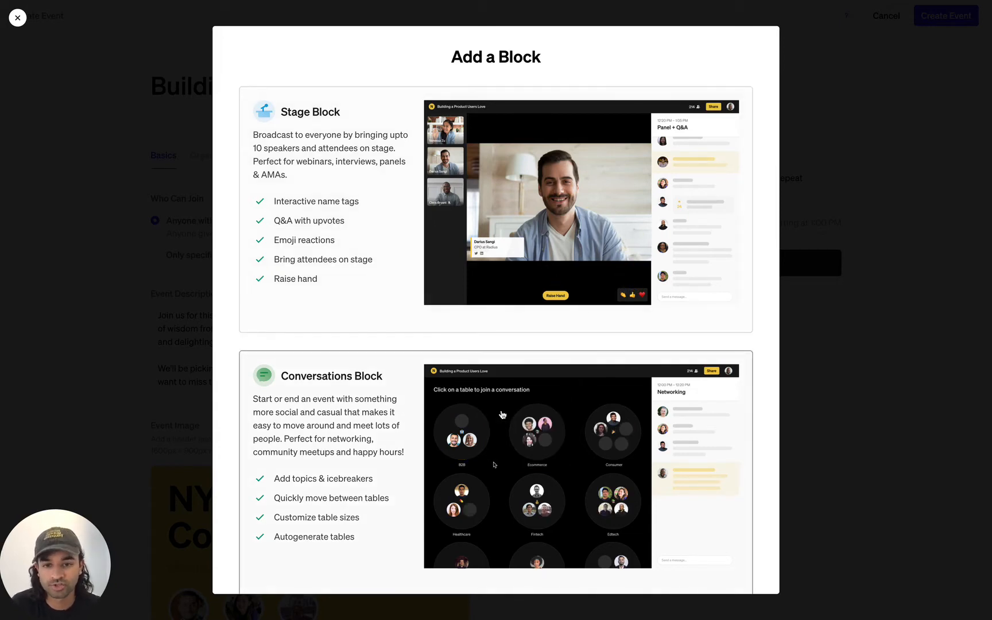
{"action": "left_click", "coordinate": [502, 414]}
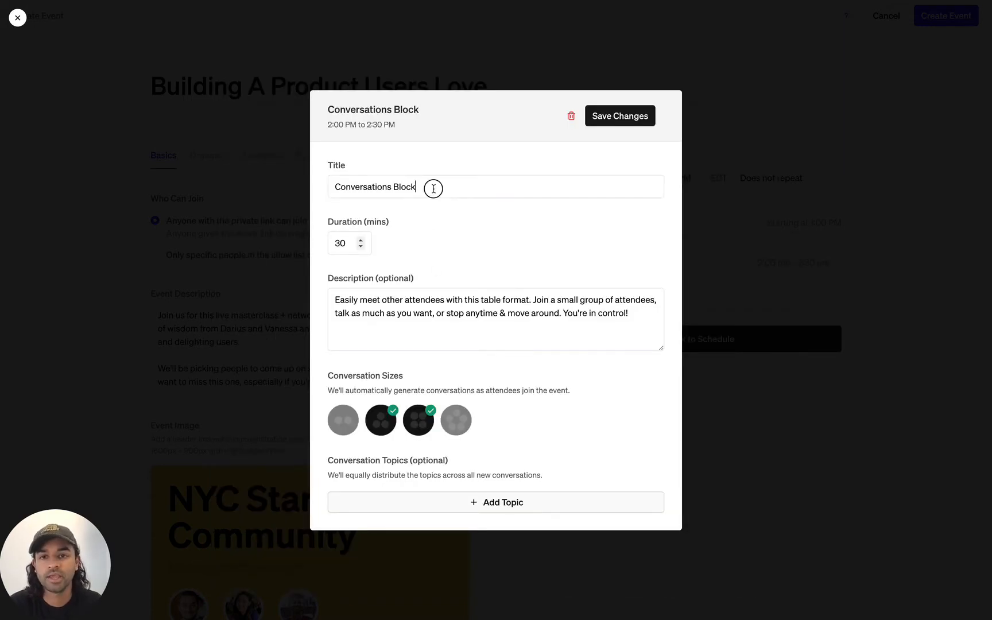
Title the block Networking, set 15 minutes, enable the largest size and drop the second-smallest
{"action": "left_click_drag", "start_coordinate": [431, 186], "coordinate": [332, 186]}
{"action": "type", "text": "Networking"}
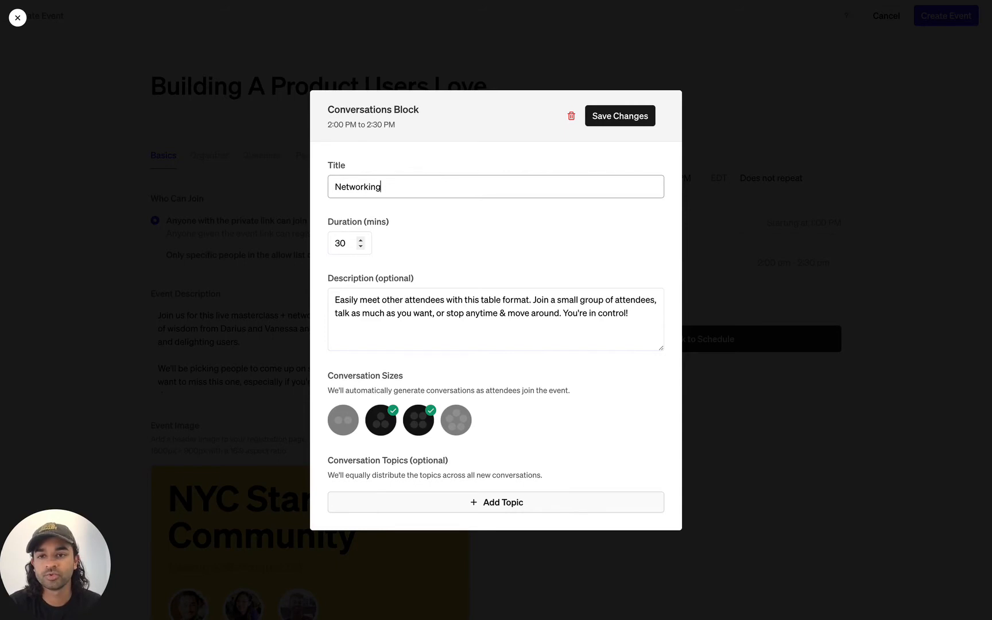
{"action": "key", "text": "Tab"}
{"action": "type", "text": "15"}
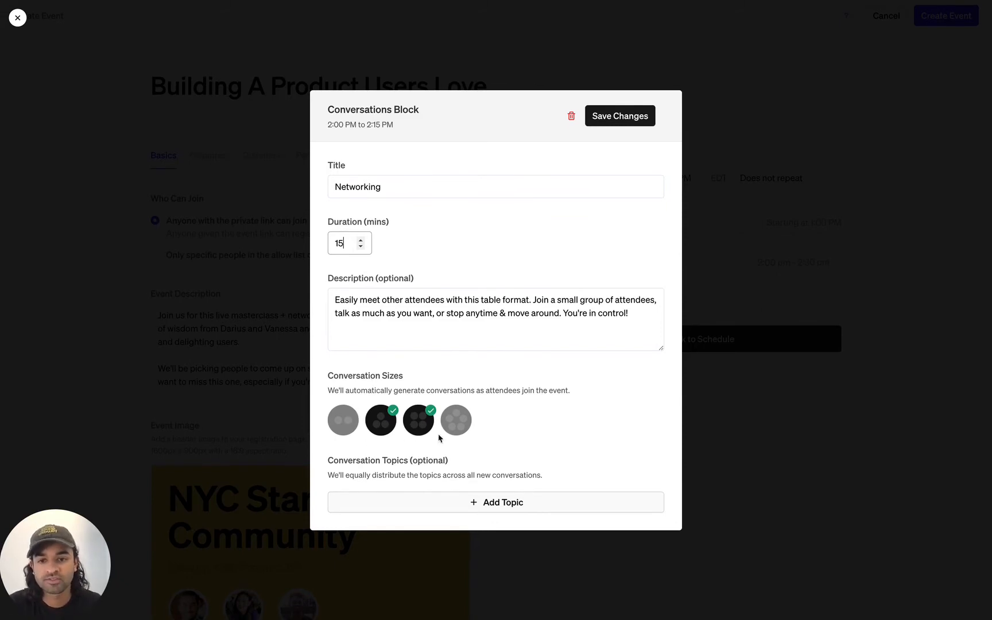
{"action": "left_click", "coordinate": [455, 430]}
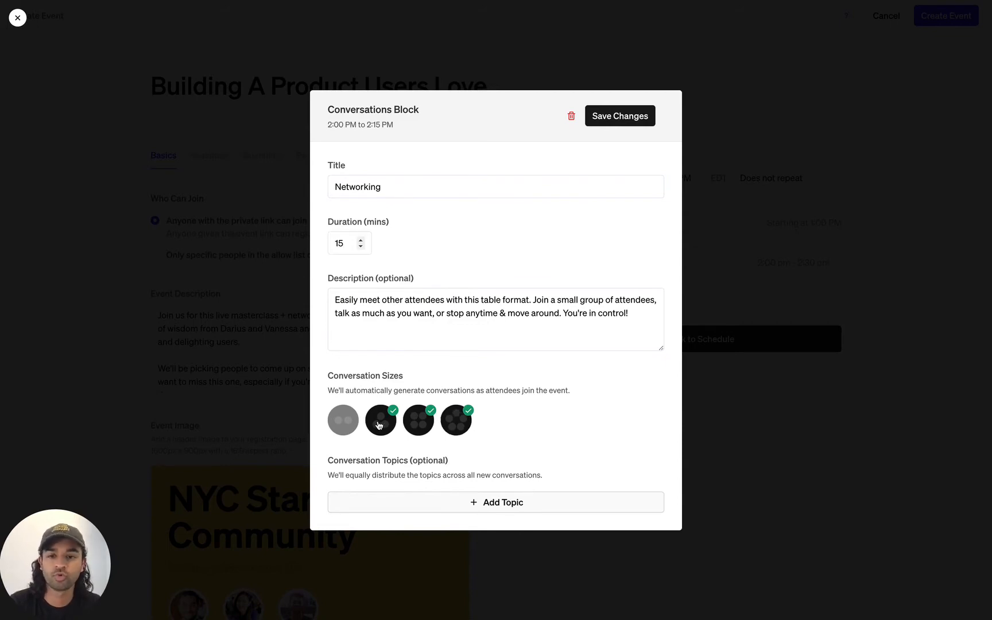
{"action": "left_click", "coordinate": [379, 424]}
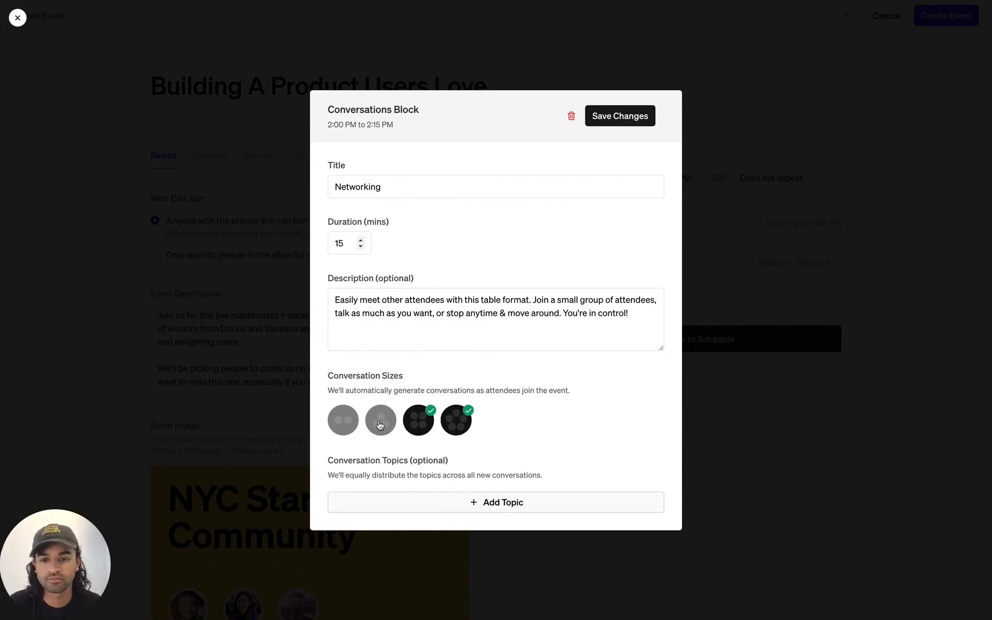
Add topics B2B and Consumer, each with the pasted biggest-problem question as description
{"action": "left_click", "coordinate": [382, 505]}
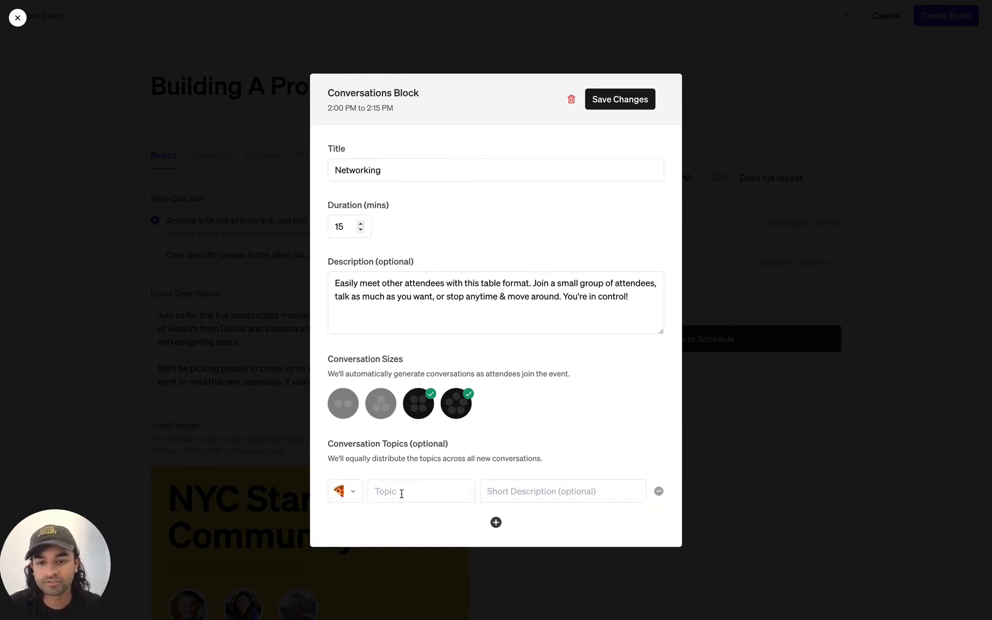
{"action": "left_click", "coordinate": [401, 493]}
{"action": "type", "text": "B2B"}
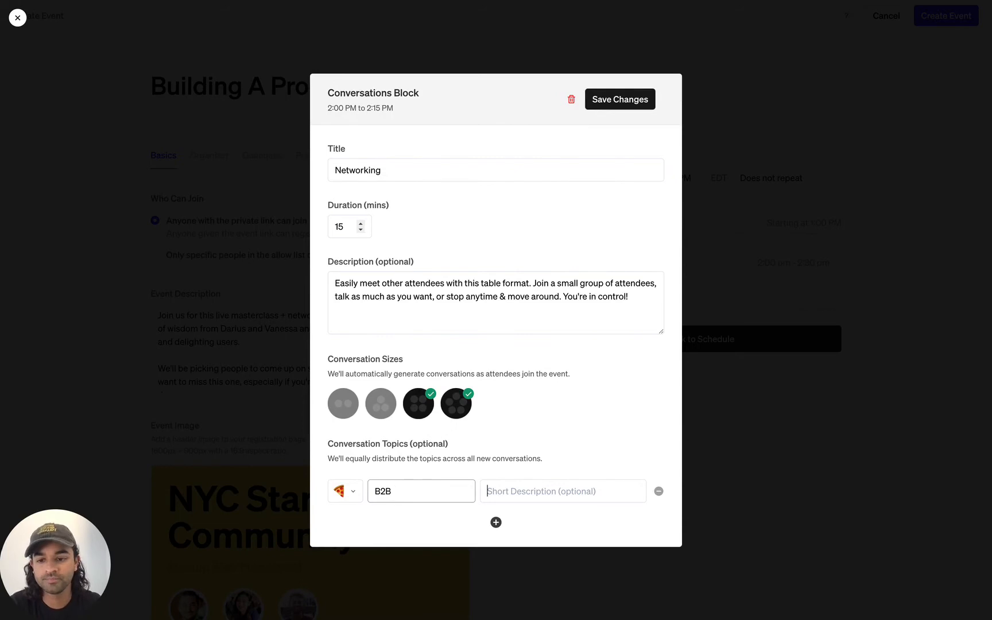
{"action": "key", "text": "Tab"}
{"action": "key", "text": "shift+super+v"}
{"action": "key", "text": "Return"}
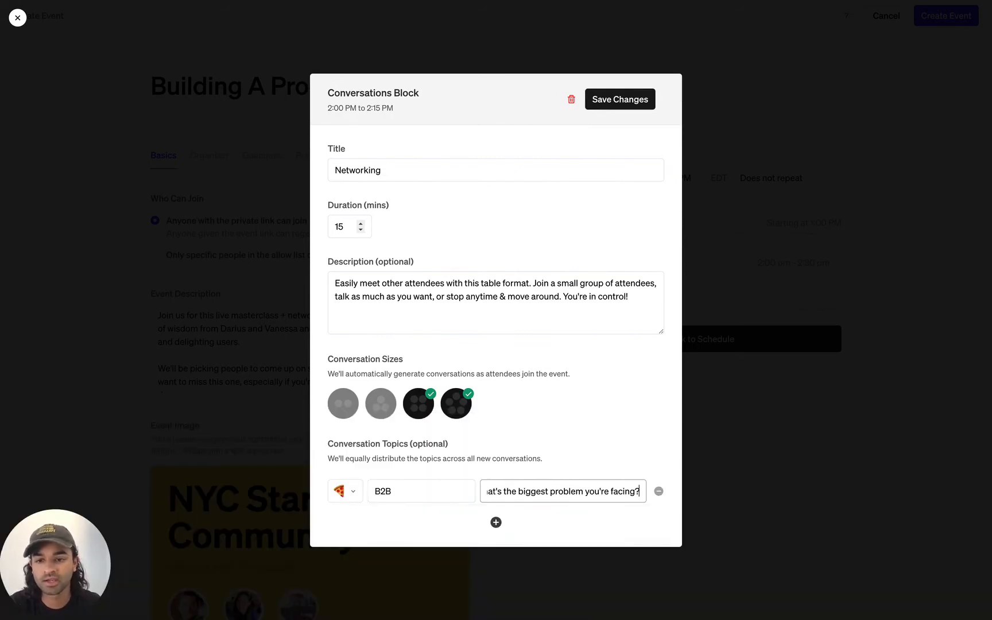
{"action": "left_click", "coordinate": [496, 523]}
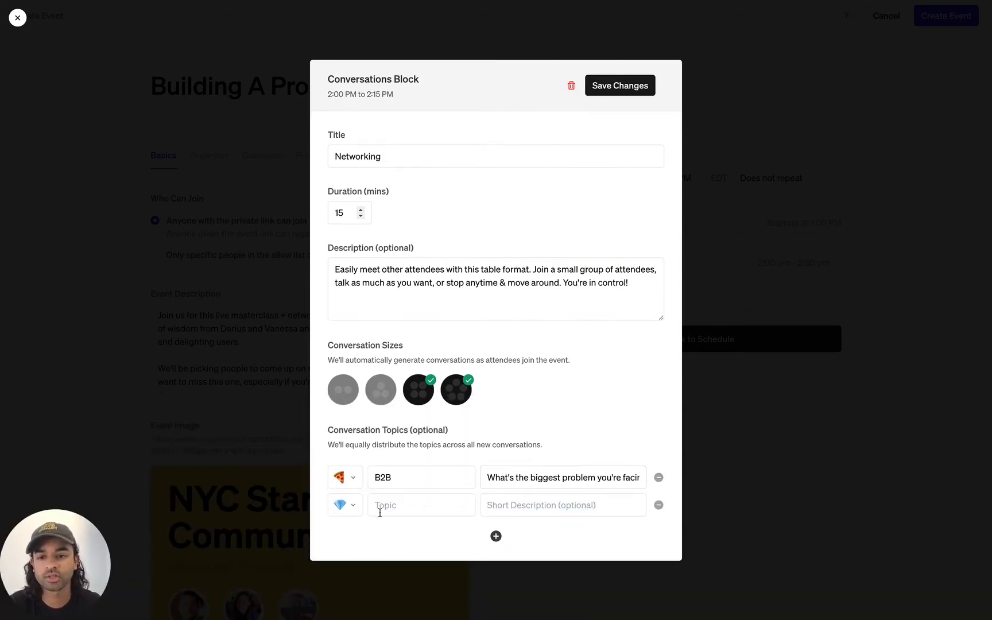
{"action": "left_click", "coordinate": [392, 502]}
{"action": "type", "text": "Consumer"}
{"action": "key", "text": "Tab"}
{"action": "key", "text": "shift+super+v"}
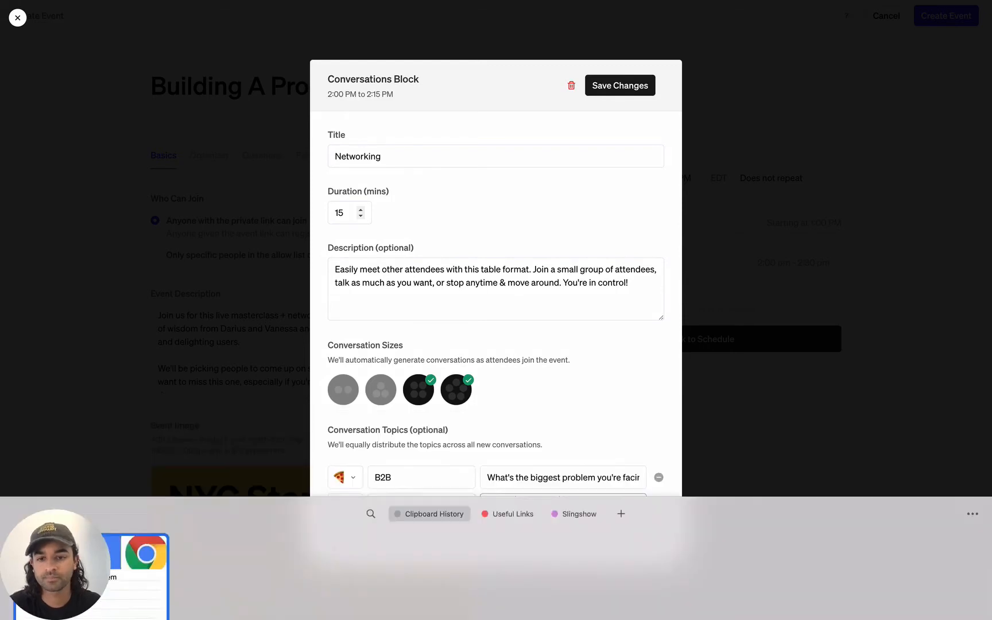
{"action": "key", "text": "Return"}
Add Education and Fintech topics with the same question, then save the Networking block
{"action": "left_click", "coordinate": [496, 536]}
{"action": "left_click", "coordinate": [415, 518]}
{"action": "type", "text": "Education"}
{"action": "key", "text": "Tab"}
{"action": "type", "text": "What's the biggest problem you're facing?"}
{"action": "left_click", "coordinate": [495, 550]}
{"action": "left_click", "coordinate": [414, 532]}
{"action": "type", "text": "Fintech"}
{"action": "key", "text": "Tab"}
{"action": "key", "text": "shift+super+v"}
{"action": "key", "text": "Return"}
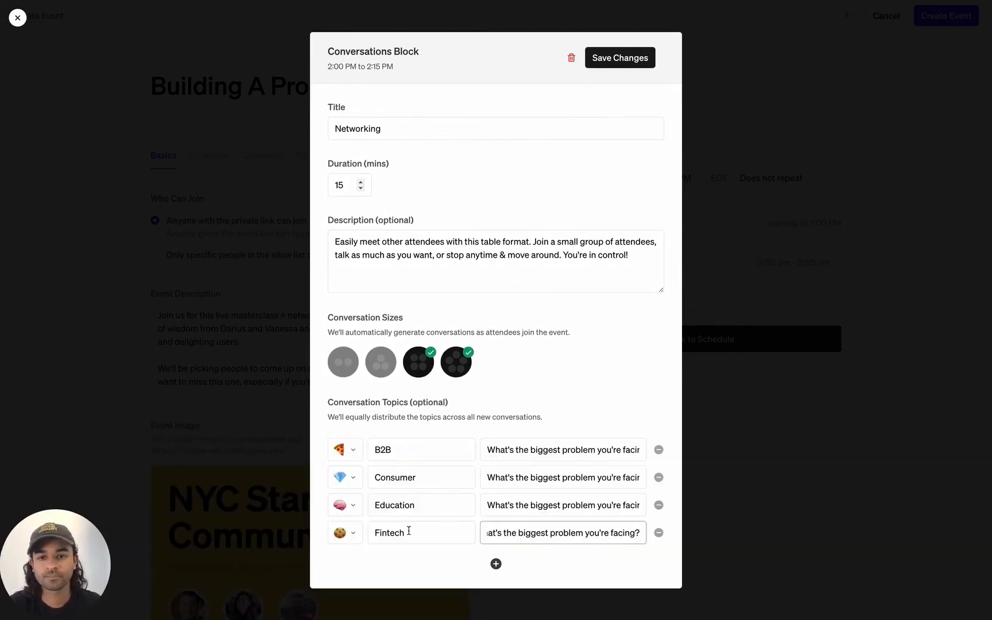
{"action": "left_click", "coordinate": [542, 412]}
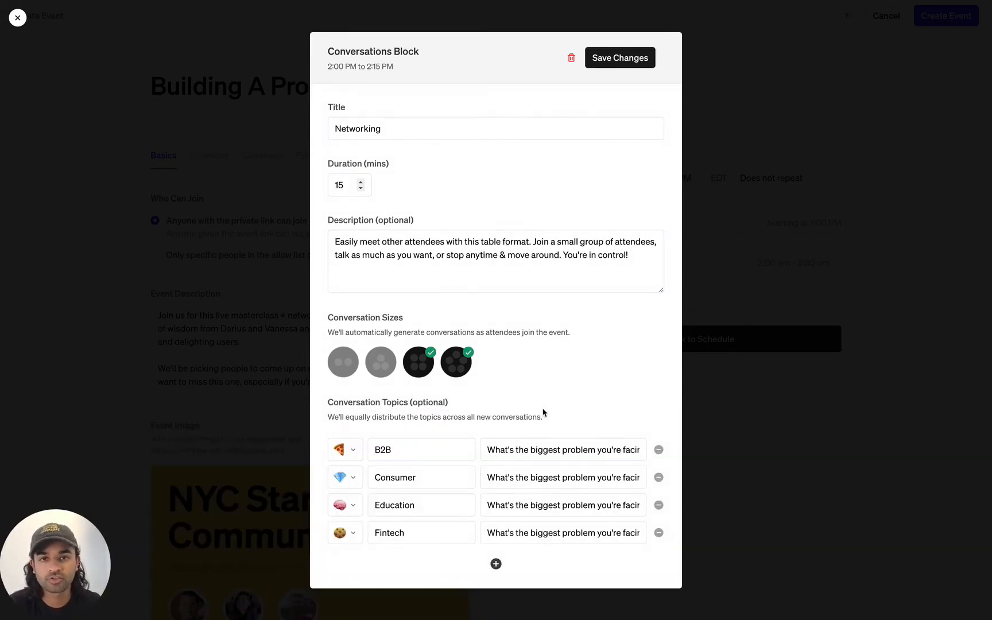
{"action": "left_click", "coordinate": [600, 63]}
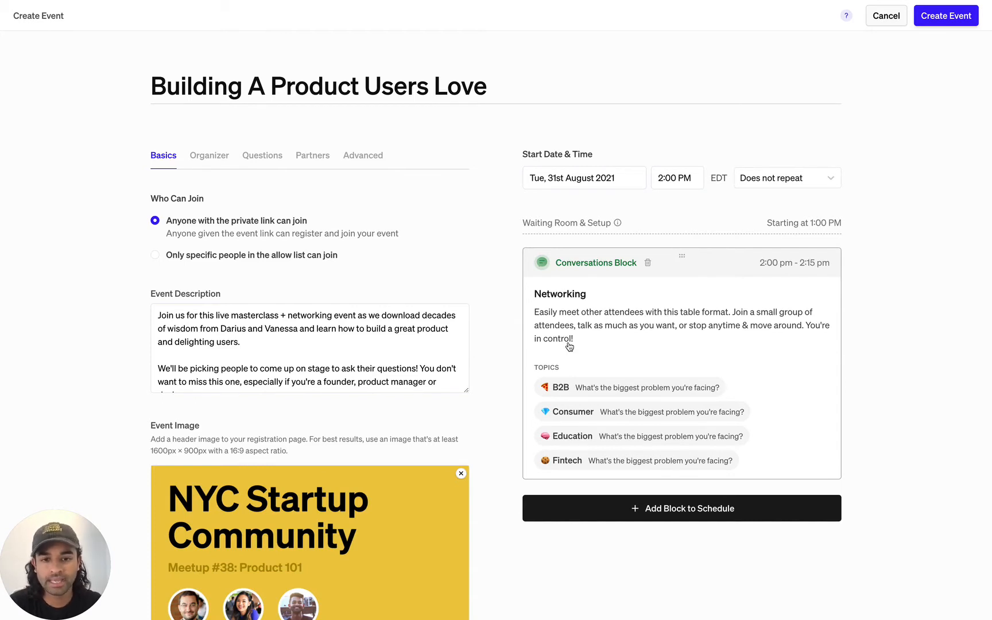
{"action": "left_click", "coordinate": [565, 517]}
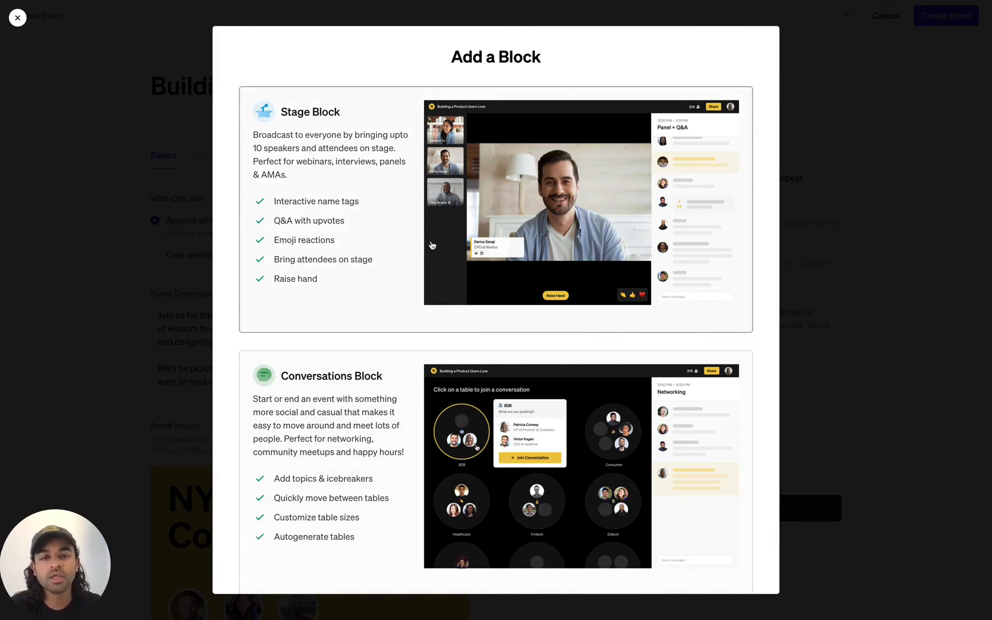
Choose a Stage block (2:15–2:45 PM) and retitle it 'Panel + Q&A'
{"action": "left_click", "coordinate": [432, 245]}
{"action": "left_click_drag", "start_coordinate": [412, 215], "coordinate": [314, 218]}
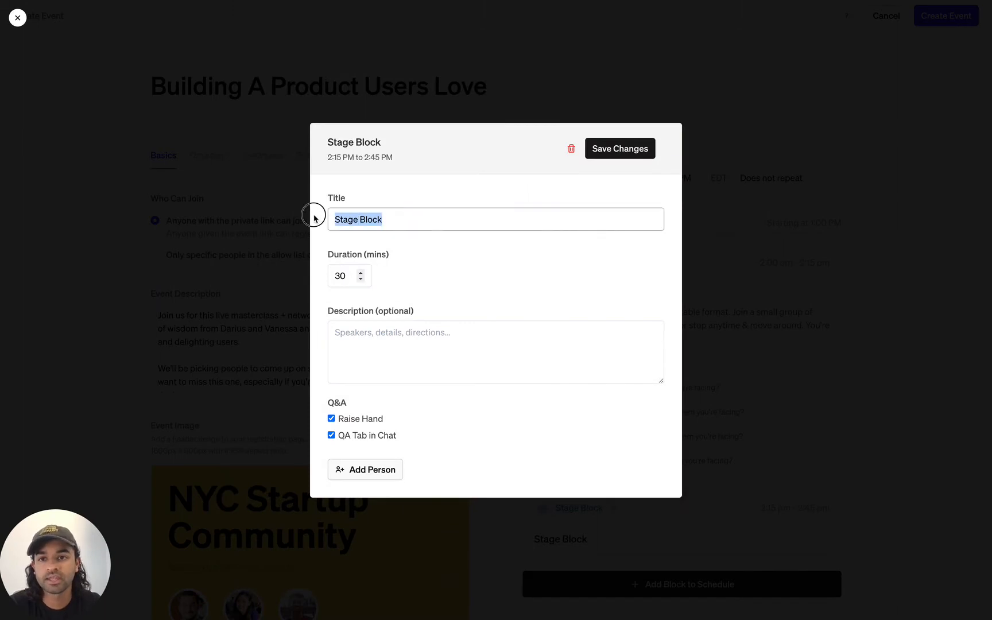
{"action": "type", "text": "Panel + Q&A"}
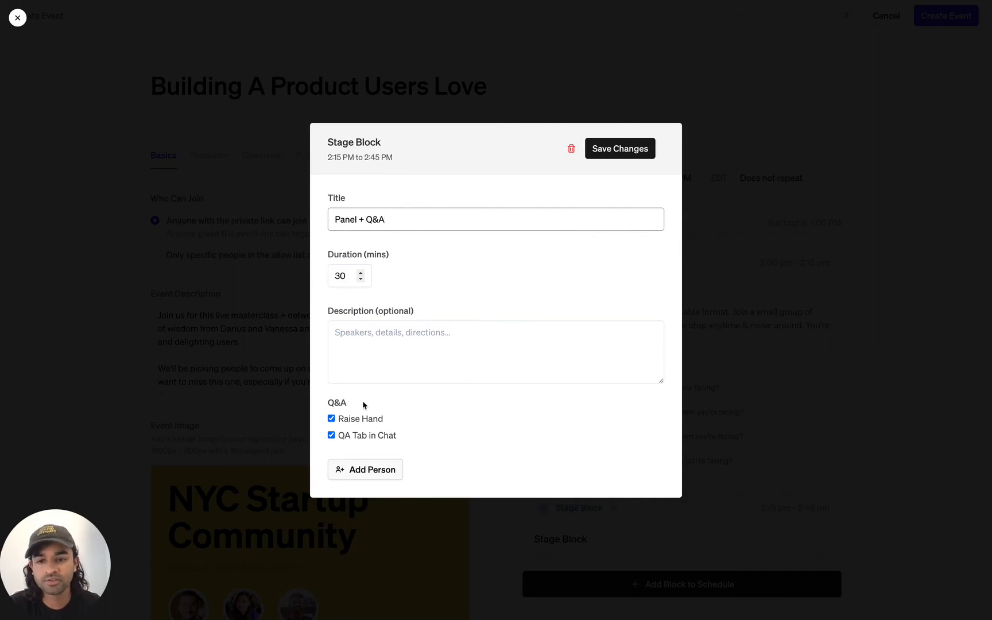
Add the first speaker's name, role 'CPO at Radius' and portrait photo
{"action": "left_click", "coordinate": [370, 472]}
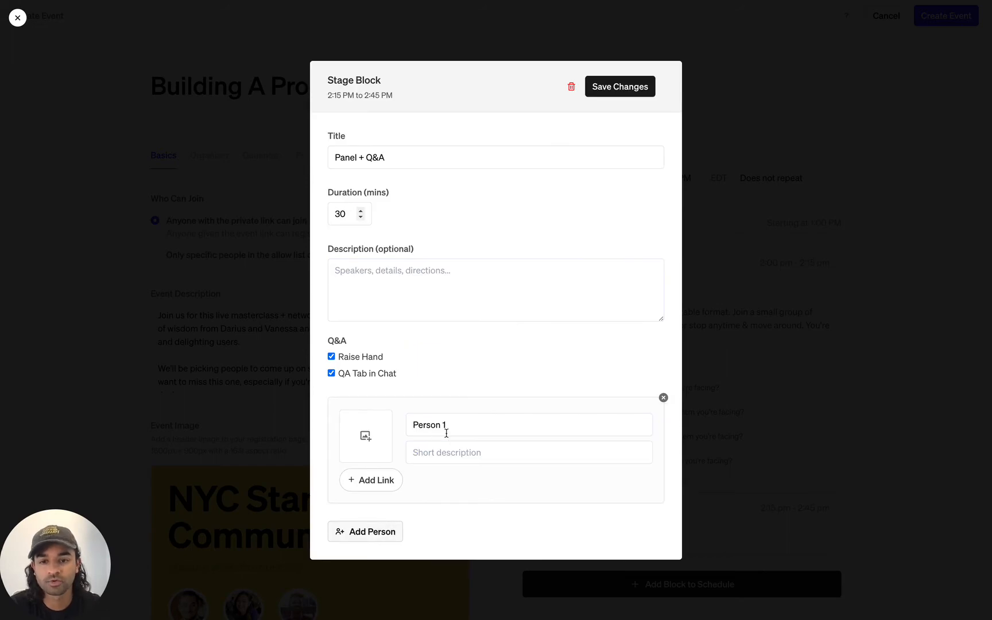
{"action": "left_click_drag", "start_coordinate": [449, 426], "coordinate": [393, 428]}
{"action": "key", "text": "Tab"}
{"action": "type", "text": "CPO at Radius"}
{"action": "left_click", "coordinate": [366, 437]}
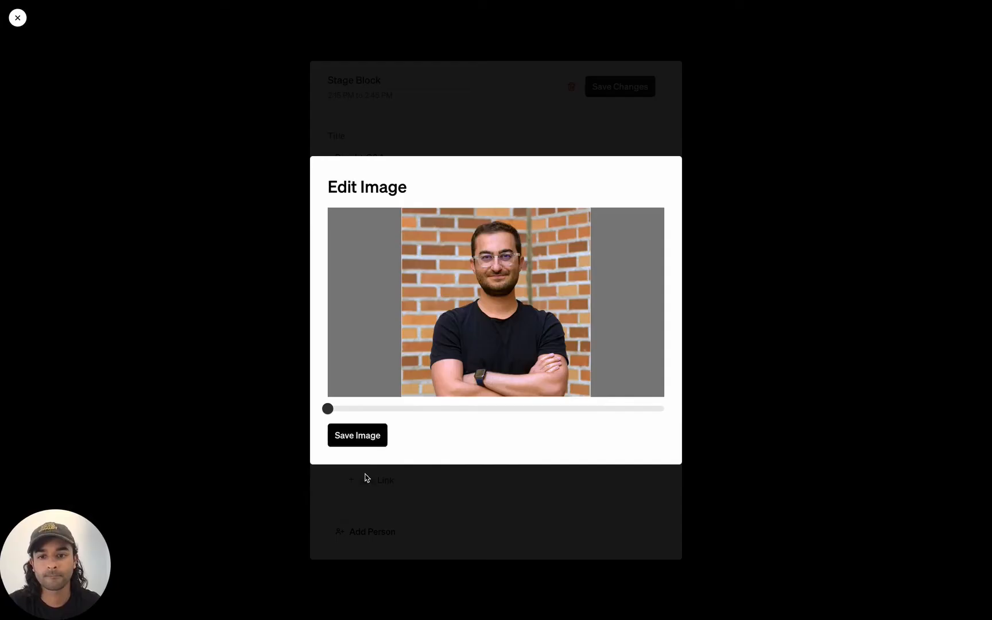
{"action": "left_click", "coordinate": [355, 436]}
{"action": "left_click", "coordinate": [372, 532]}
Add a second speaker with name, role 'CEO at Ecstatic' and portrait, then save the block
{"action": "left_click_drag", "start_coordinate": [451, 514], "coordinate": [304, 514]}
{"action": "key", "text": "Tab"}
{"action": "type", "text": "CEO at Ecstatic"}
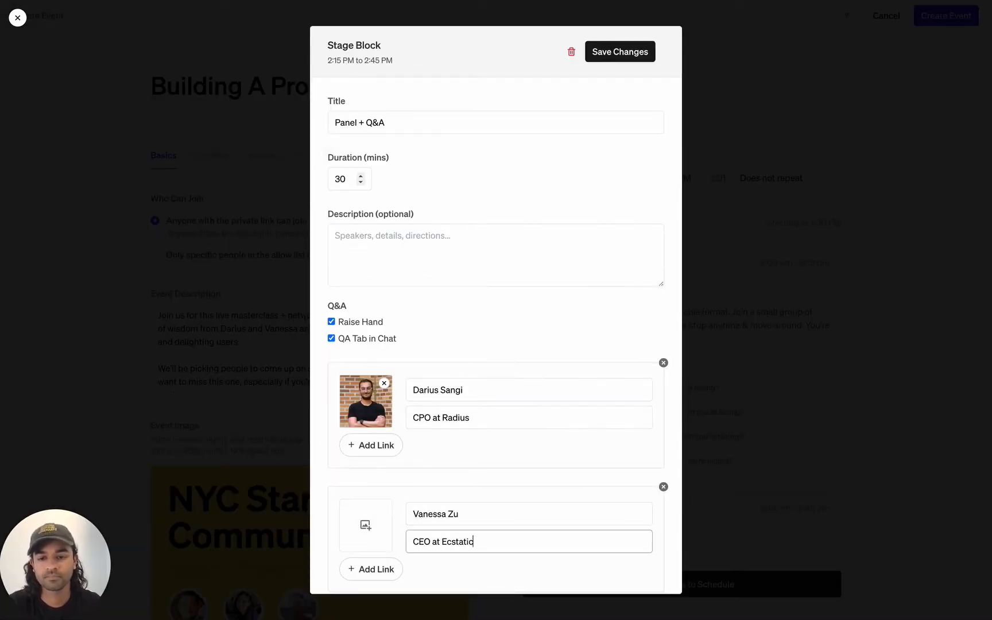
{"action": "left_click", "coordinate": [366, 525]}
{"action": "double_click", "coordinate": [426, 280]}
{"action": "left_click", "coordinate": [362, 439]}
{"action": "scroll", "coordinate": [422, 477], "scroll_direction": "down", "scroll_amount": 1}
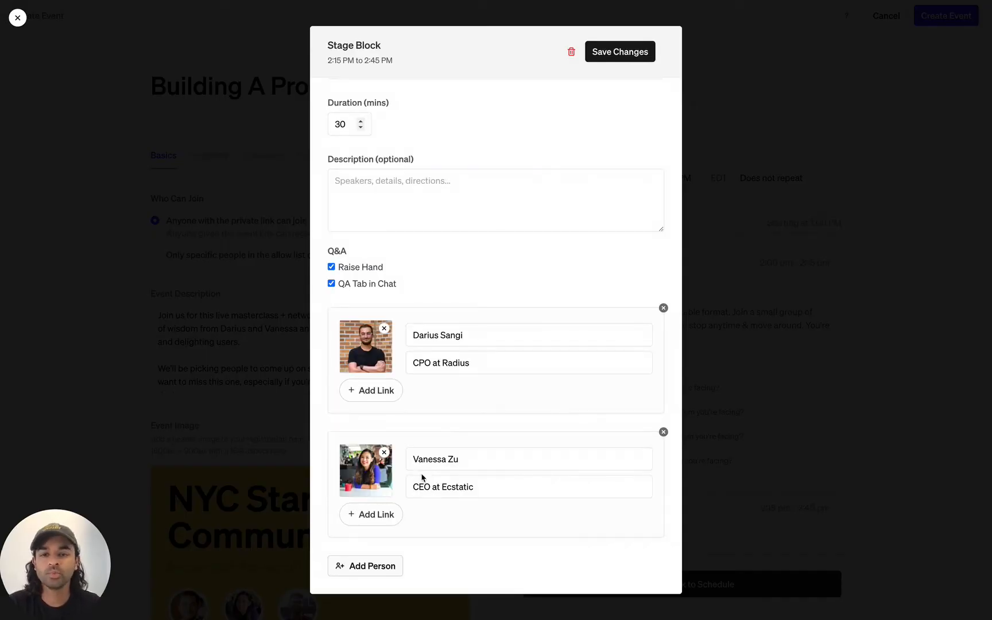
{"action": "left_click", "coordinate": [599, 53]}
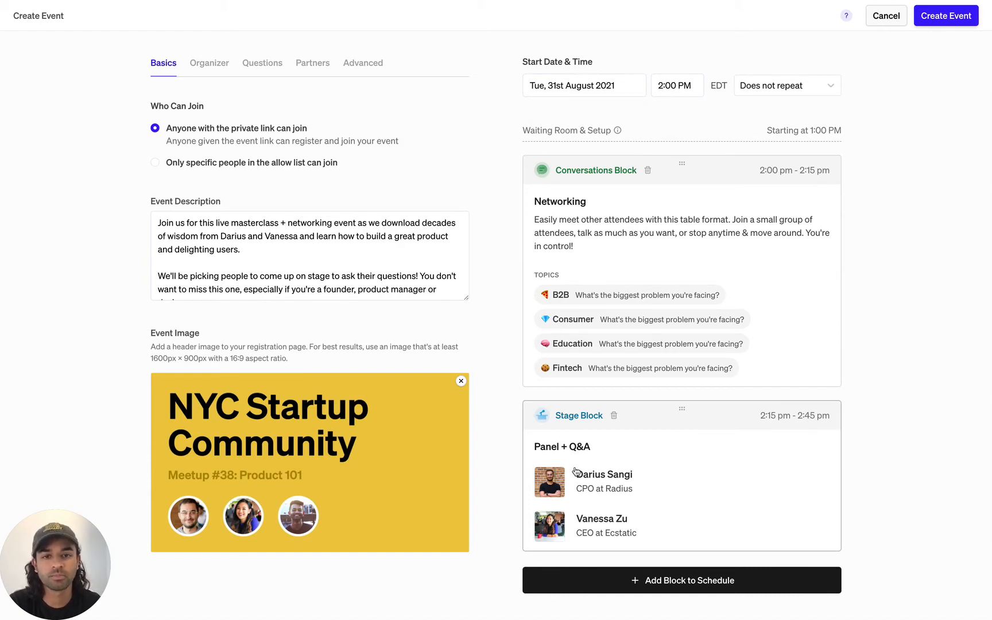
Drag Panel + Q&A above Networking and back, keeping it at 2:15–2:45 PM
{"action": "left_click_drag", "start_coordinate": [676, 461], "coordinate": [635, 219]}
{"action": "left_click_drag", "start_coordinate": [596, 279], "coordinate": [597, 437]}
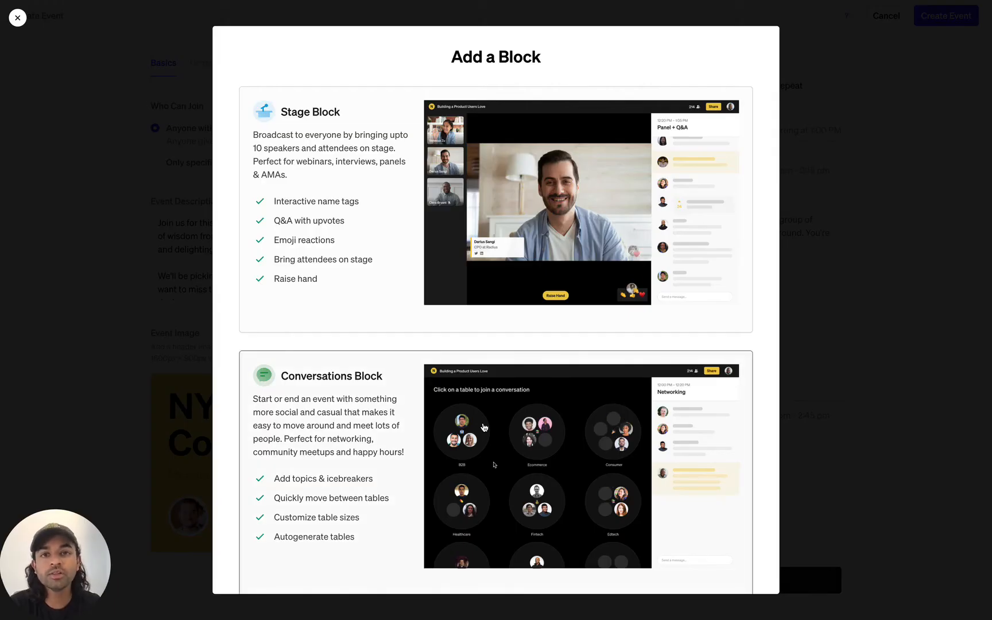
Choose a Rooms block (2:45–3:15 PM) and title it 'Meet the panelists + Workshops'
{"action": "scroll", "coordinate": [484, 427], "scroll_direction": "down", "scroll_amount": 5}
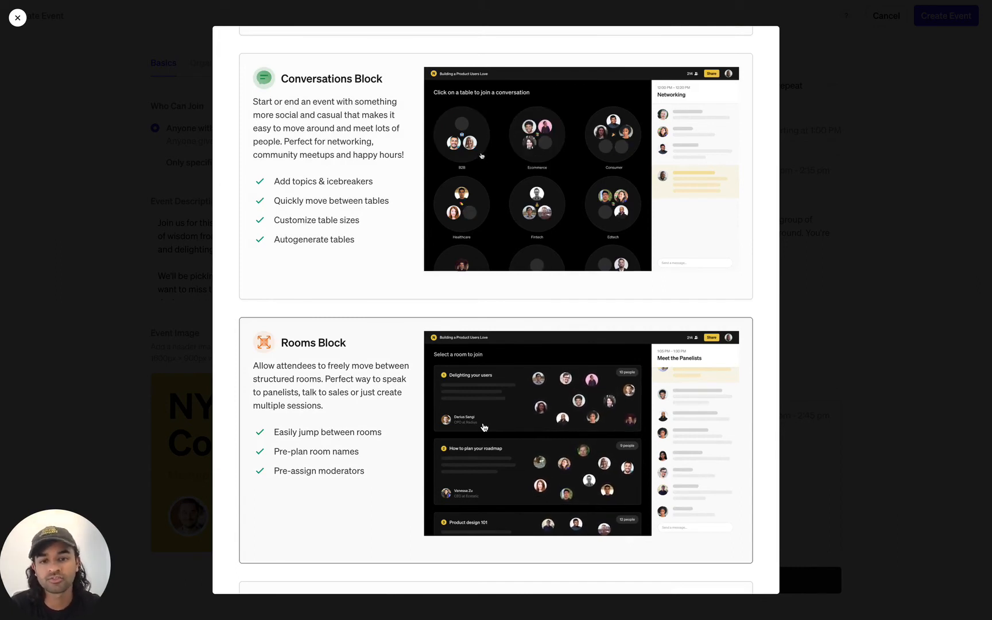
{"action": "left_click", "coordinate": [484, 427]}
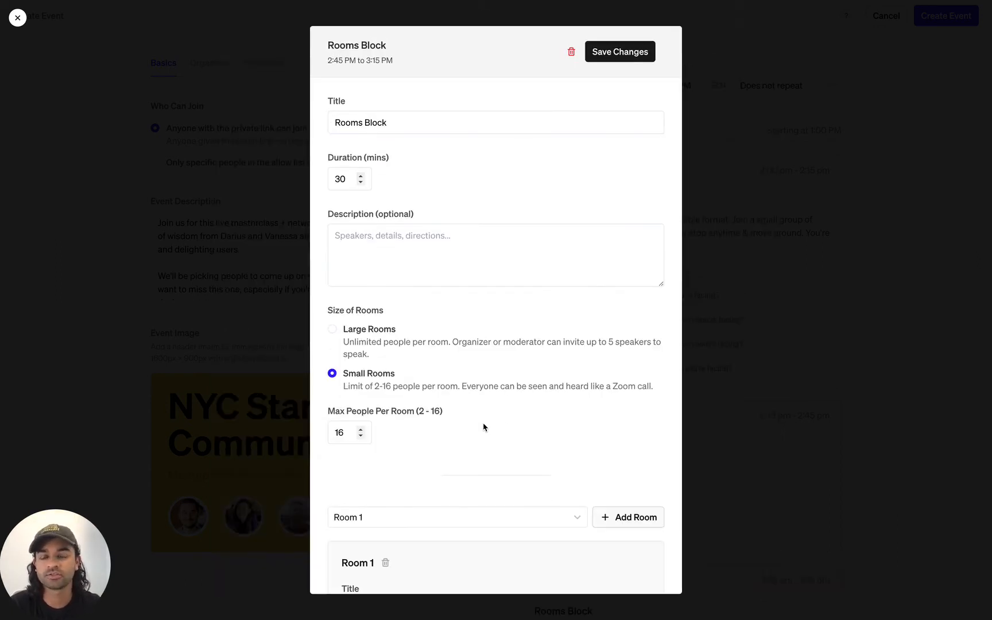
{"action": "left_click_drag", "start_coordinate": [392, 118], "coordinate": [317, 126]}
{"action": "type", "text": "M"}
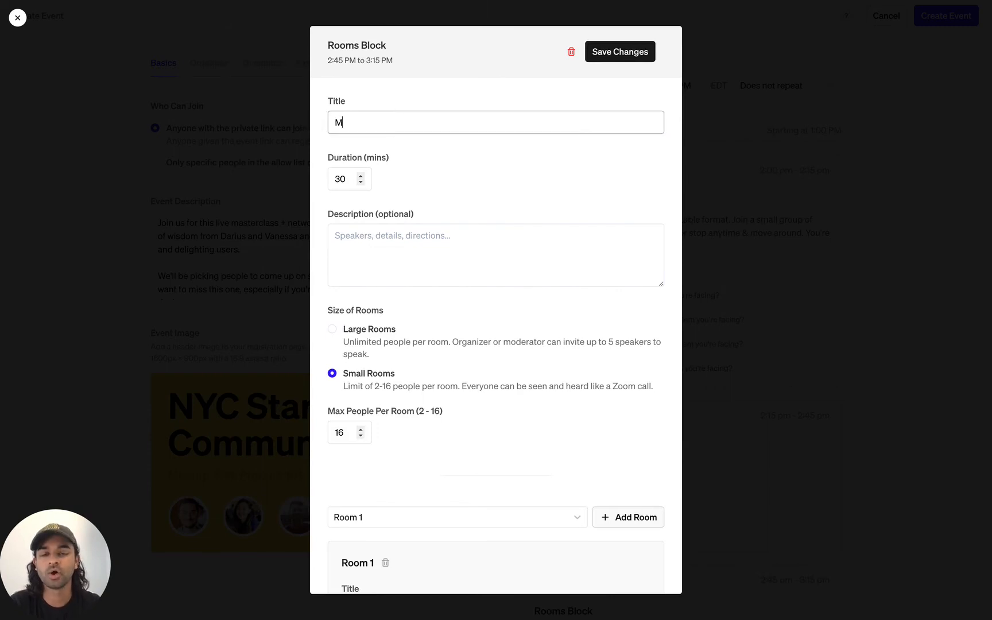
{"action": "type", "text": "eet the"}
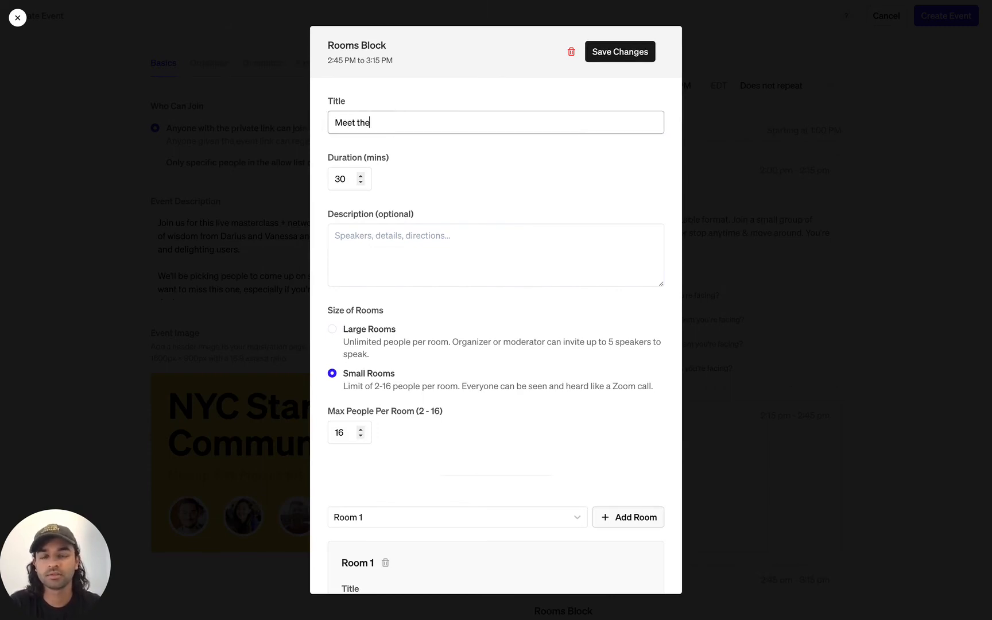
{"action": "type", "text": " panelists + Q"}
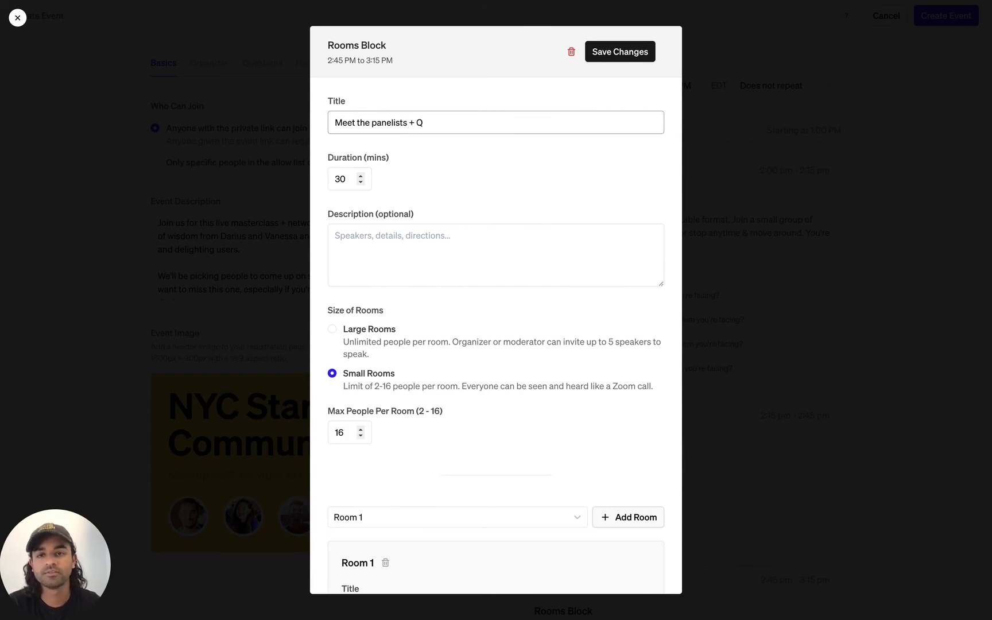
{"action": "key", "text": "BackSpace"}
{"action": "type", "text": "Workshops"}
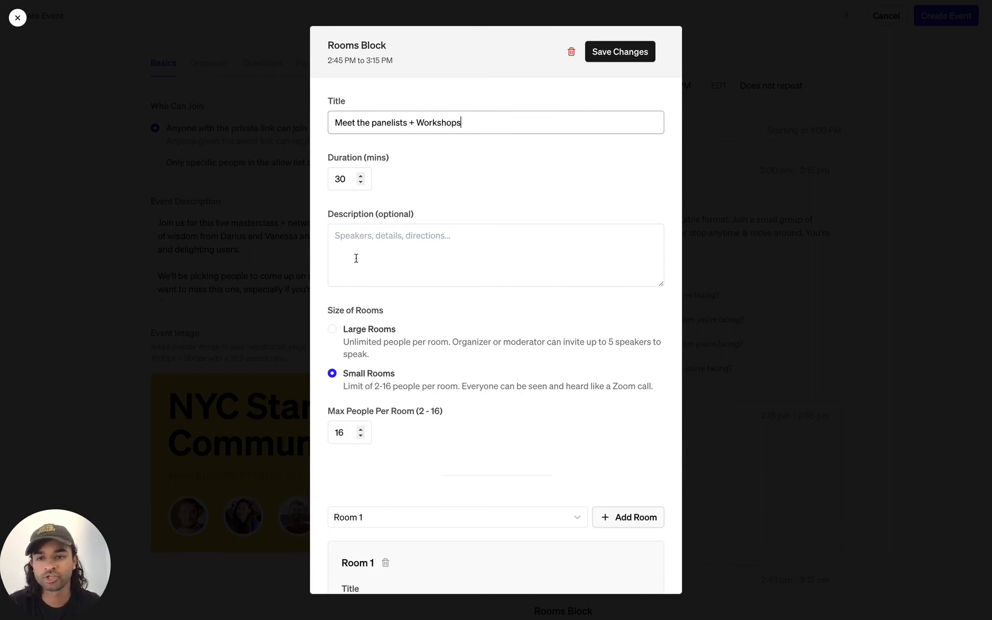
{"action": "scroll", "coordinate": [356, 259], "scroll_direction": "down", "scroll_amount": 4}
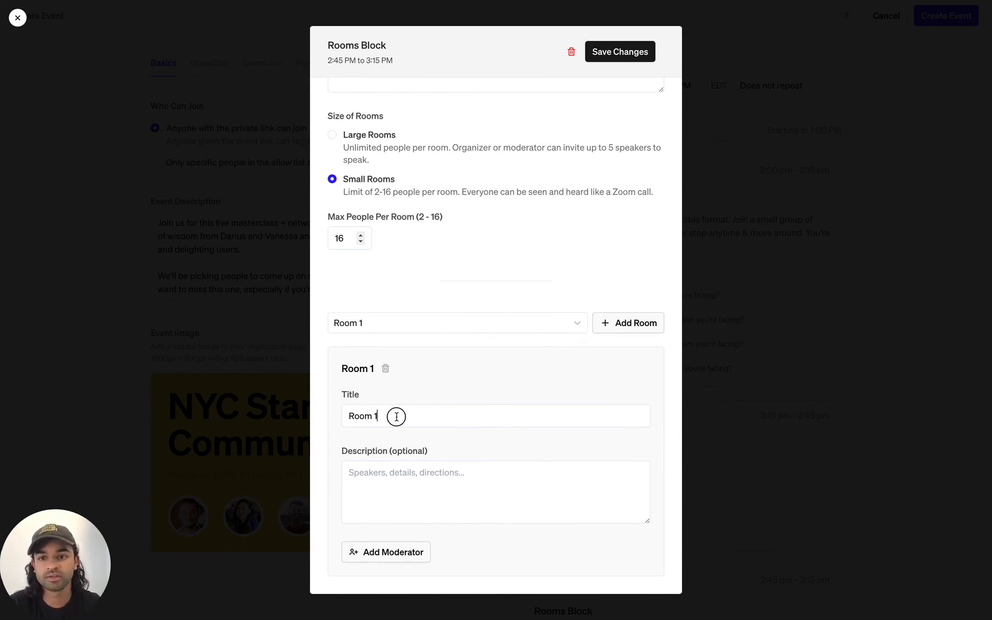
Rename Room 1 'Delighting your users' and add a moderator's e-mail, name and role 'CPO at Radius'
{"action": "left_click_drag", "start_coordinate": [396, 417], "coordinate": [340, 408]}
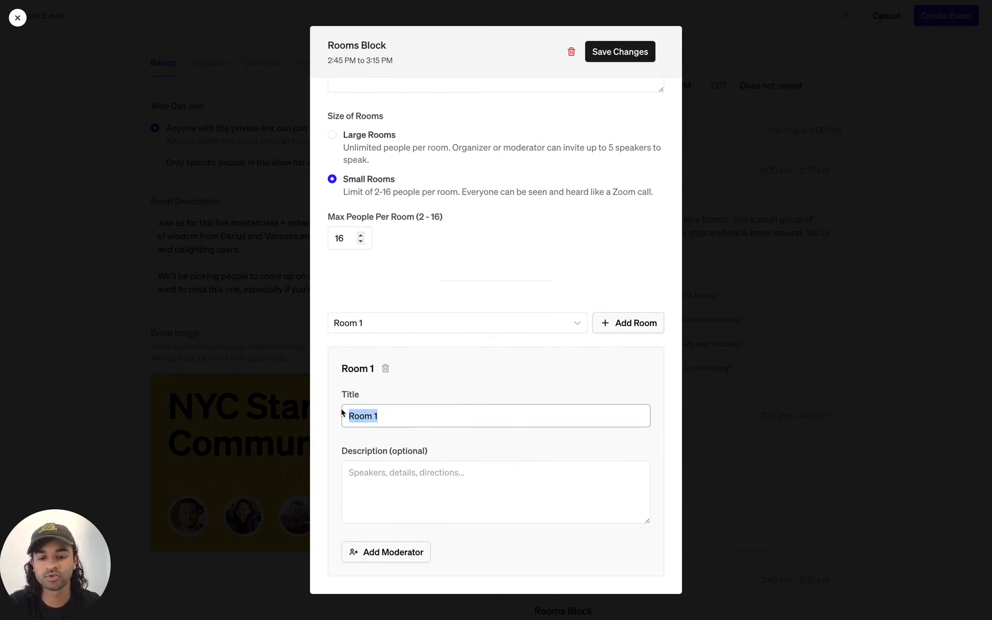
{"action": "type", "text": "Delighting your users"}
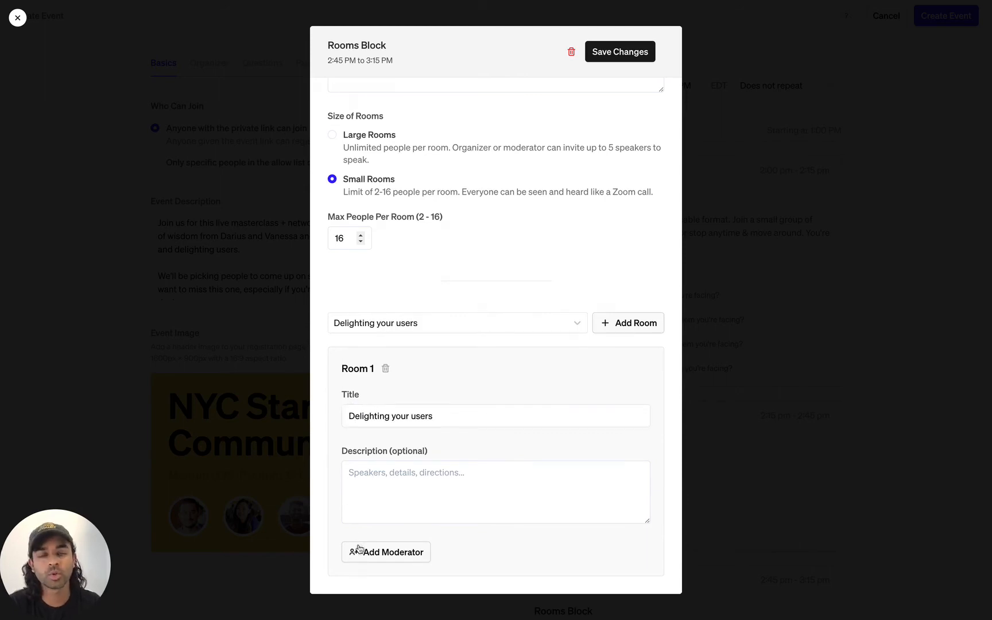
{"action": "left_click", "coordinate": [360, 553]}
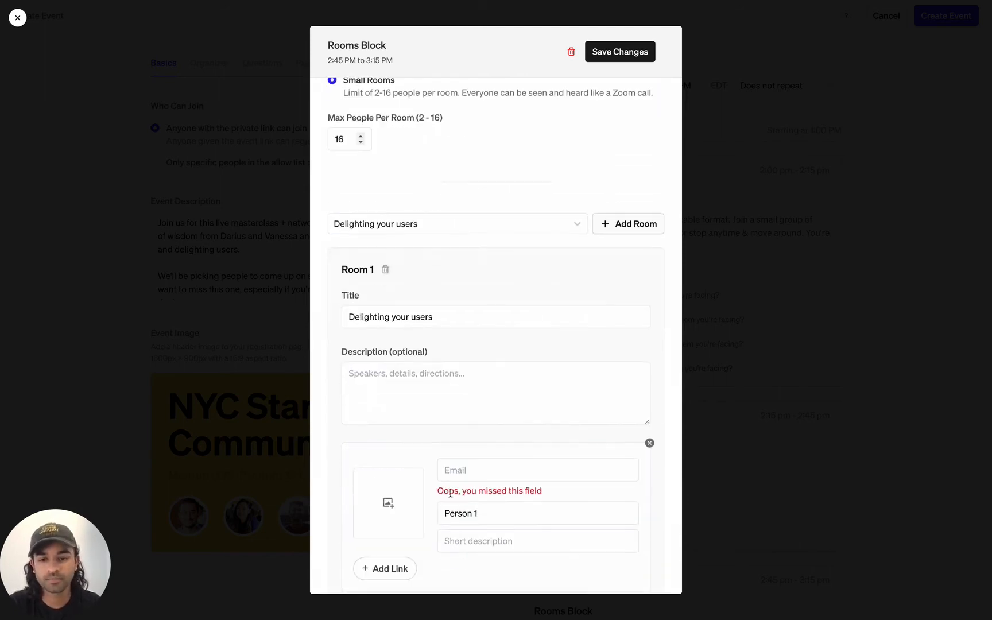
{"action": "key", "text": "Tab"}
{"action": "key", "text": "Tab"}
{"action": "type", "text": "CPO at Radius"}
Upload the moderator's photo from the Event folder and add a second room
{"action": "left_click", "coordinate": [388, 495]}
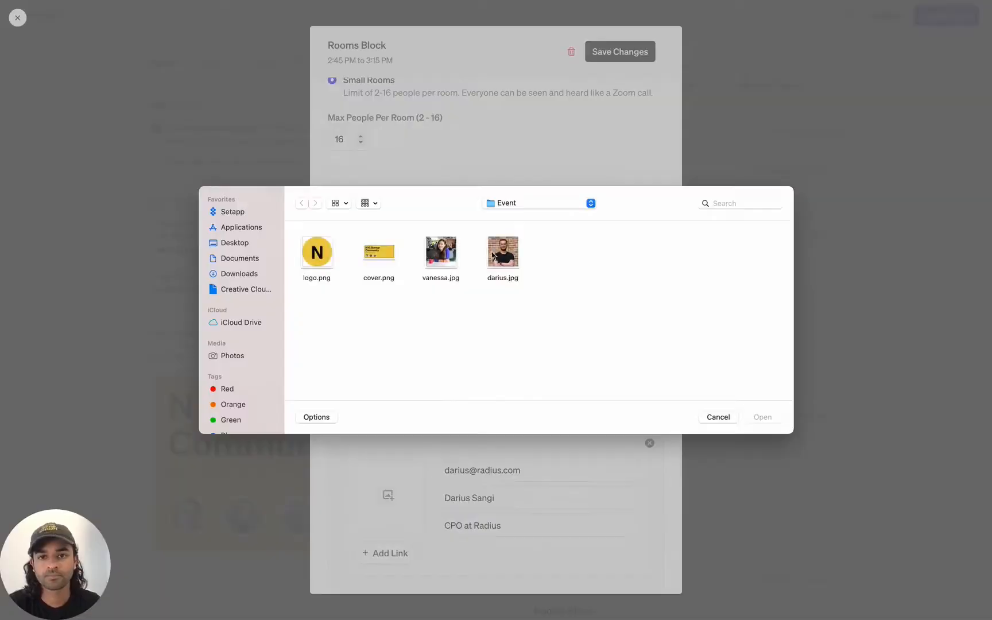
{"action": "double_click", "coordinate": [502, 253]}
{"action": "left_click", "coordinate": [368, 435]}
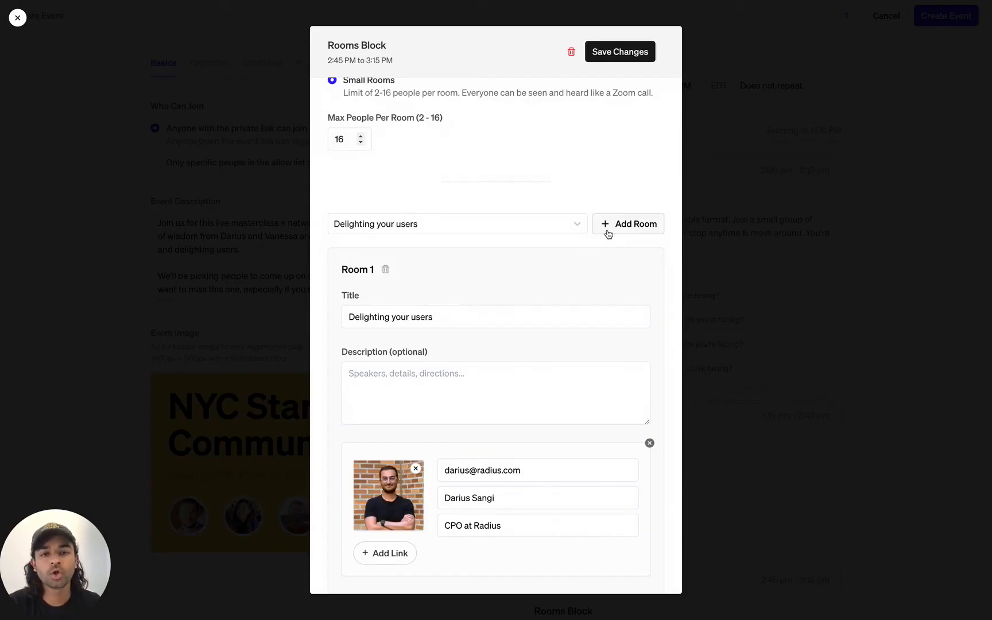
{"action": "left_click", "coordinate": [616, 230]}
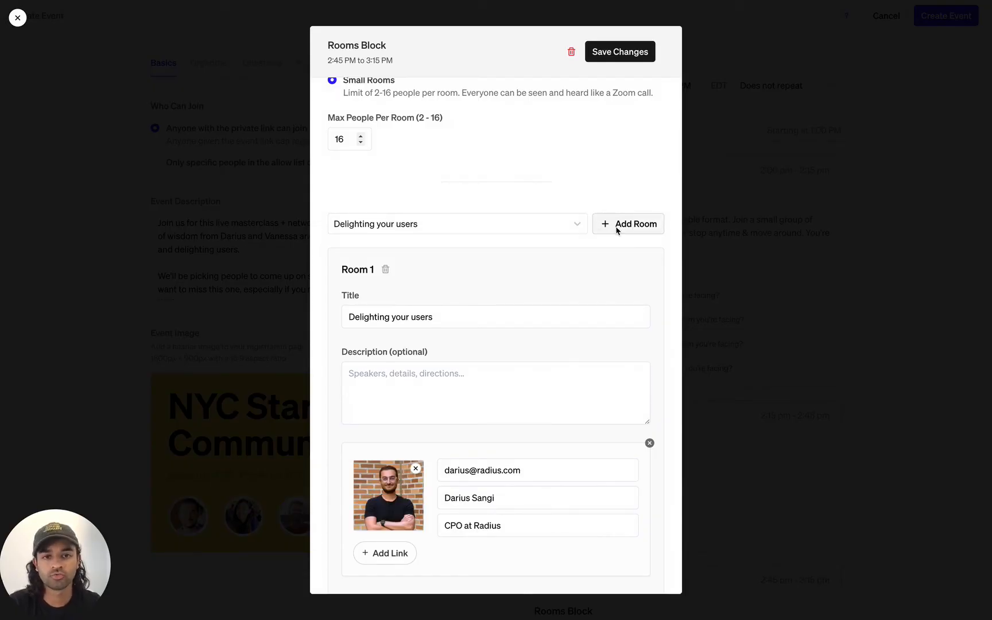
Title Room 2 'How to plan your roadmap' and add a moderator to it
{"action": "left_click_drag", "start_coordinate": [407, 420], "coordinate": [327, 411]}
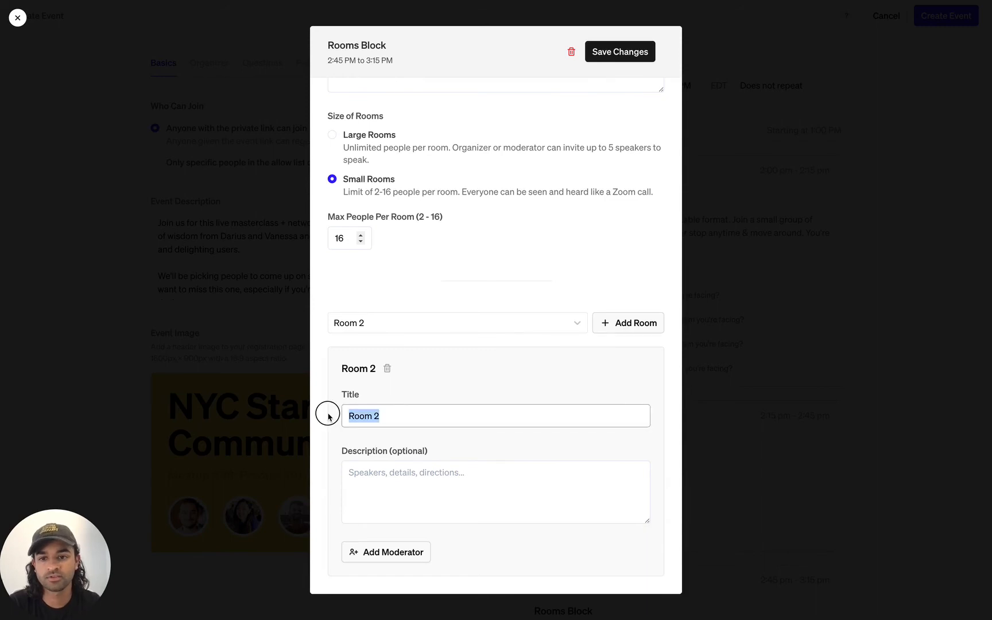
{"action": "type", "text": "H"}
{"action": "type", "text": "o pl"}
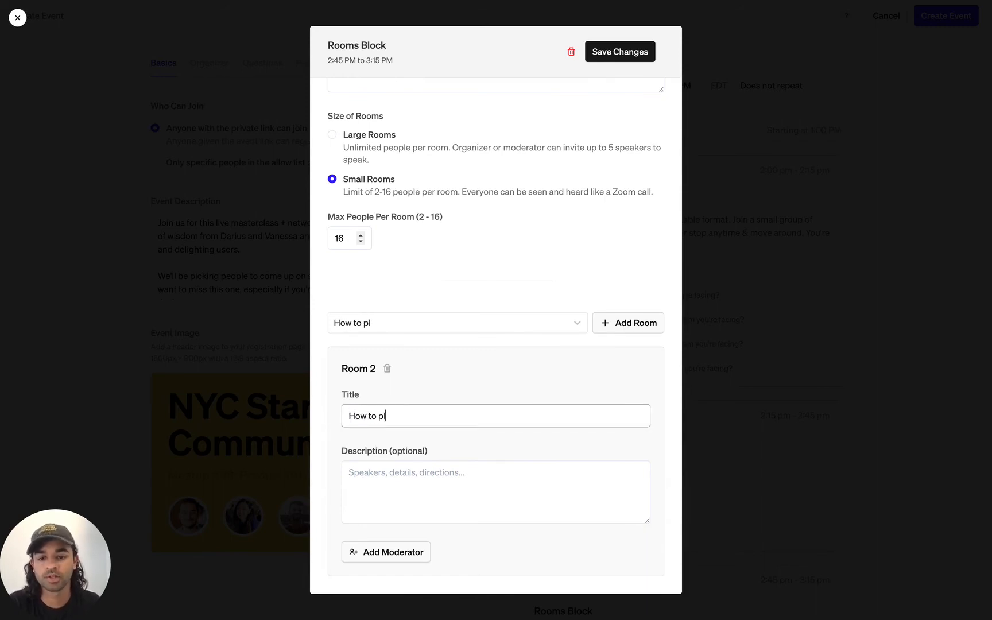
{"action": "type", "text": "an your roadmap"}
{"action": "left_click", "coordinate": [355, 551]}
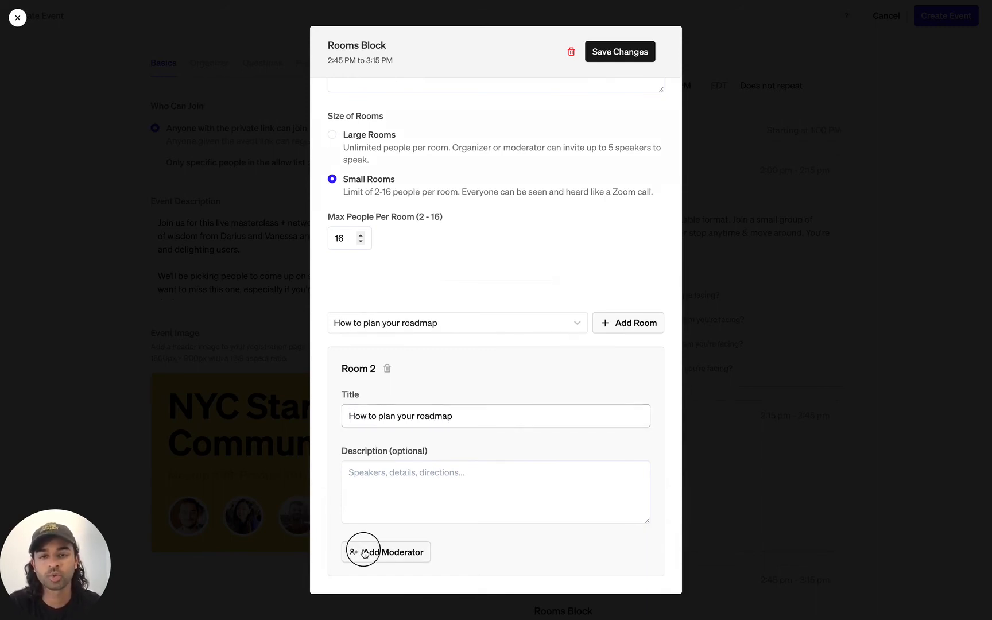
{"action": "scroll", "coordinate": [364, 551], "scroll_direction": "down", "scroll_amount": 3}
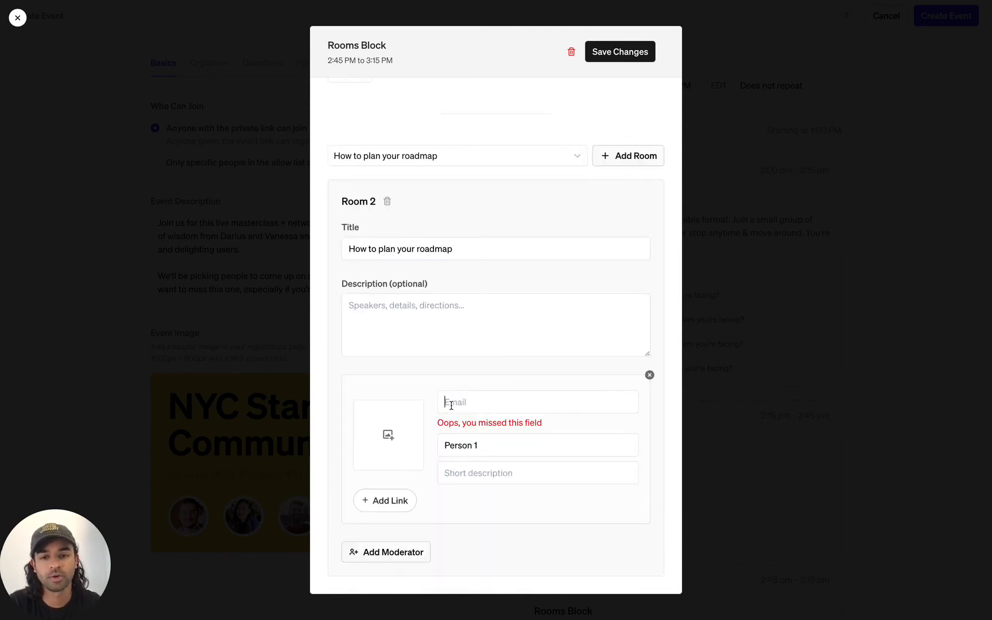
Fill in the moderator's e-mail, name, role 'CEO at Ecstatic' and photo, then confirm both rooms are listed
{"action": "left_click", "coordinate": [448, 405]}
{"action": "key", "text": "Tab"}
{"action": "type", "text": "CEO at Ecstatic"}
{"action": "key", "text": "Tab"}
{"action": "key", "text": "shift+Tab"}
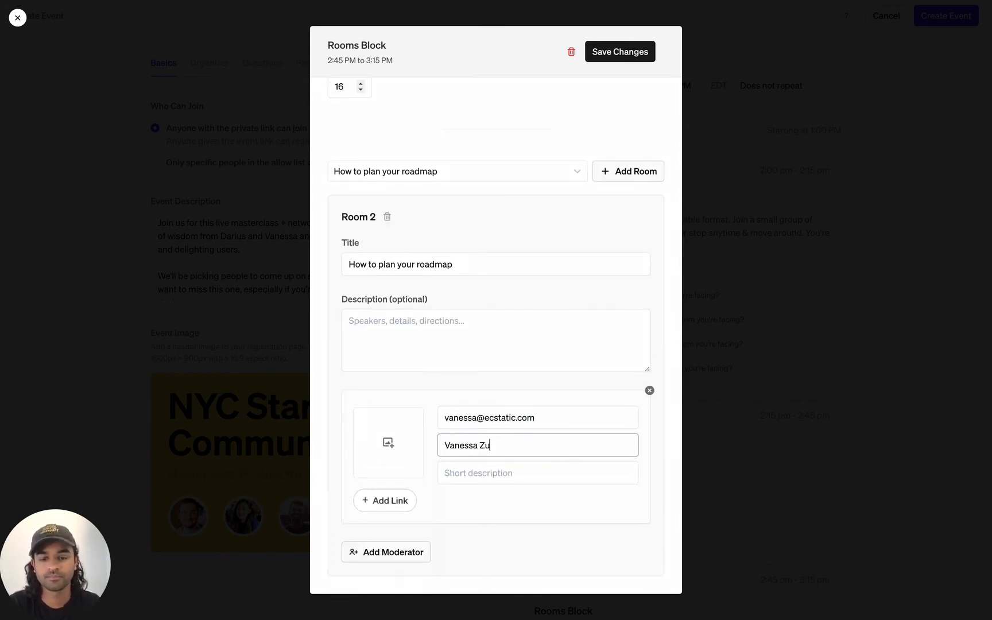
{"action": "key", "text": "Tab"}
{"action": "type", "text": "CEO at Ecstatic"}
{"action": "left_click", "coordinate": [399, 461]}
{"action": "left_click", "coordinate": [374, 435]}
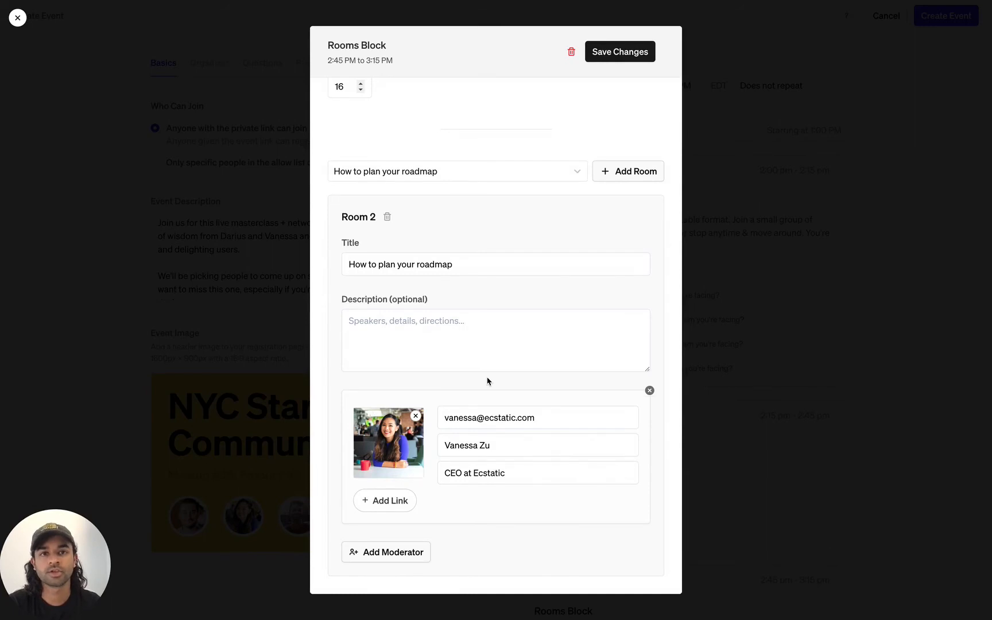
{"action": "left_click", "coordinate": [545, 173]}
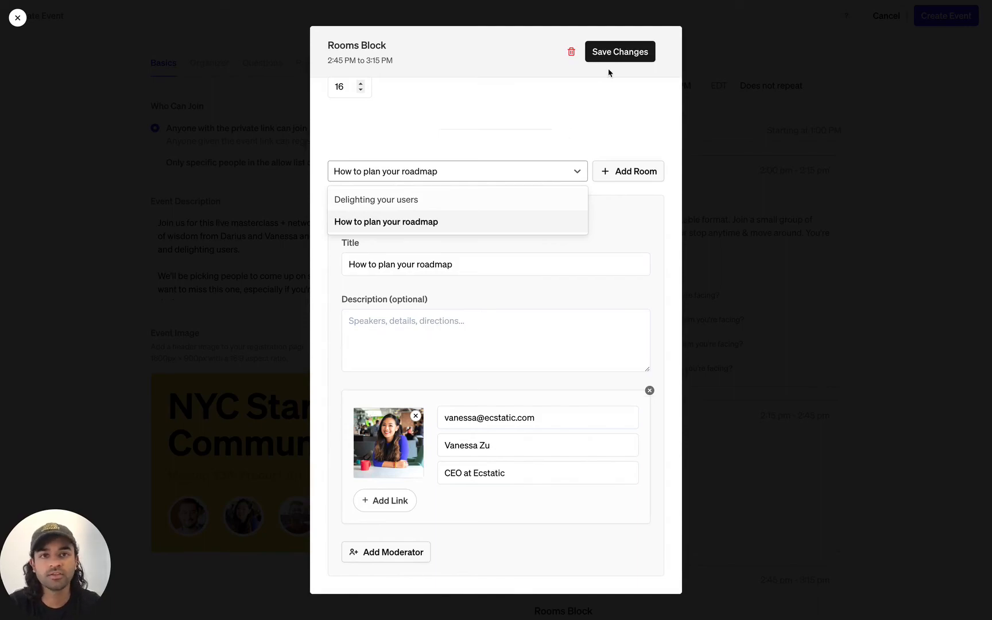
Save the 'Meet the panelists + Workshops' rooms block and reopen the block-type list
{"action": "left_click", "coordinate": [615, 53]}
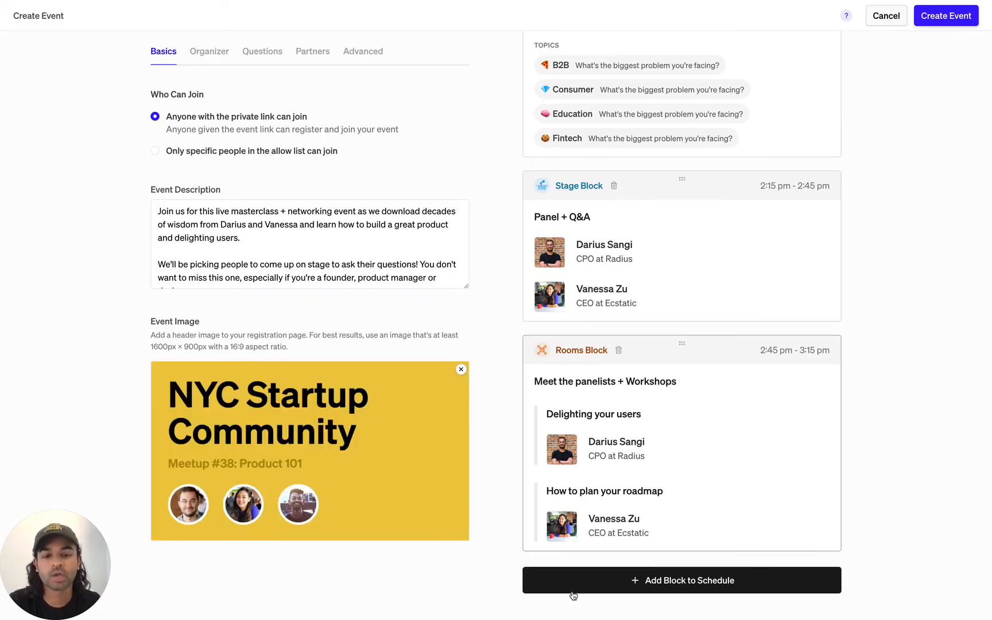
{"action": "left_click", "coordinate": [612, 588]}
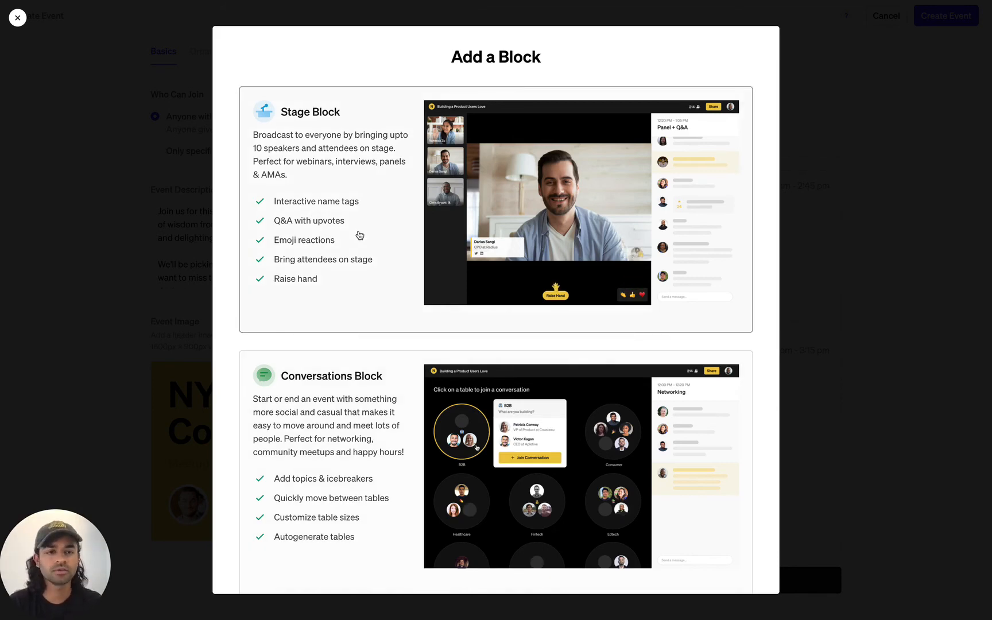
Dismiss the Add a Block chooser without adding a block and return to the top of the Create Event form
{"action": "left_click", "coordinate": [879, 342]}
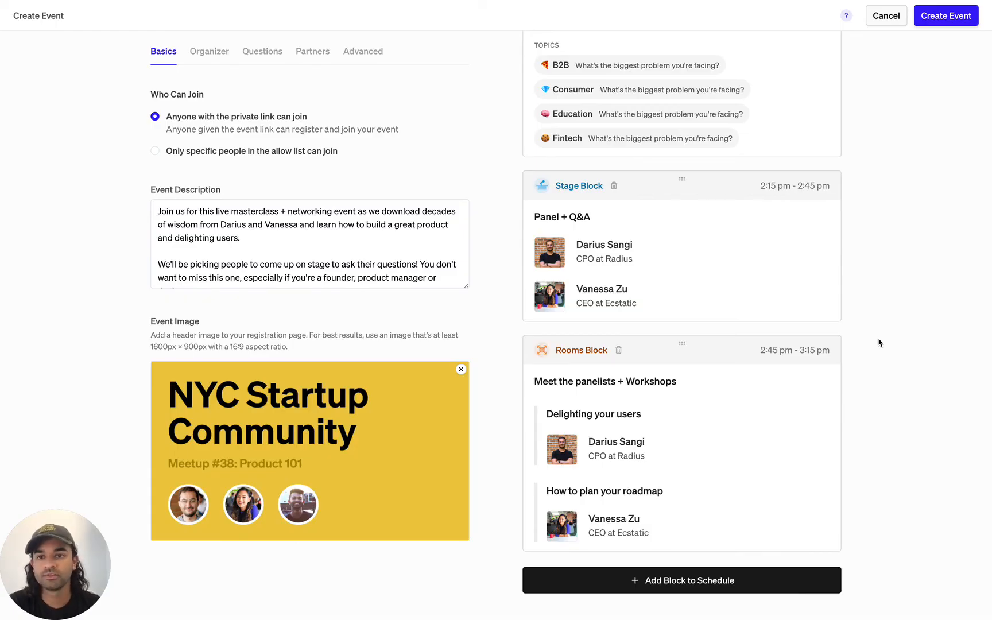
{"action": "scroll", "coordinate": [879, 342], "scroll_direction": "up", "scroll_amount": 2}
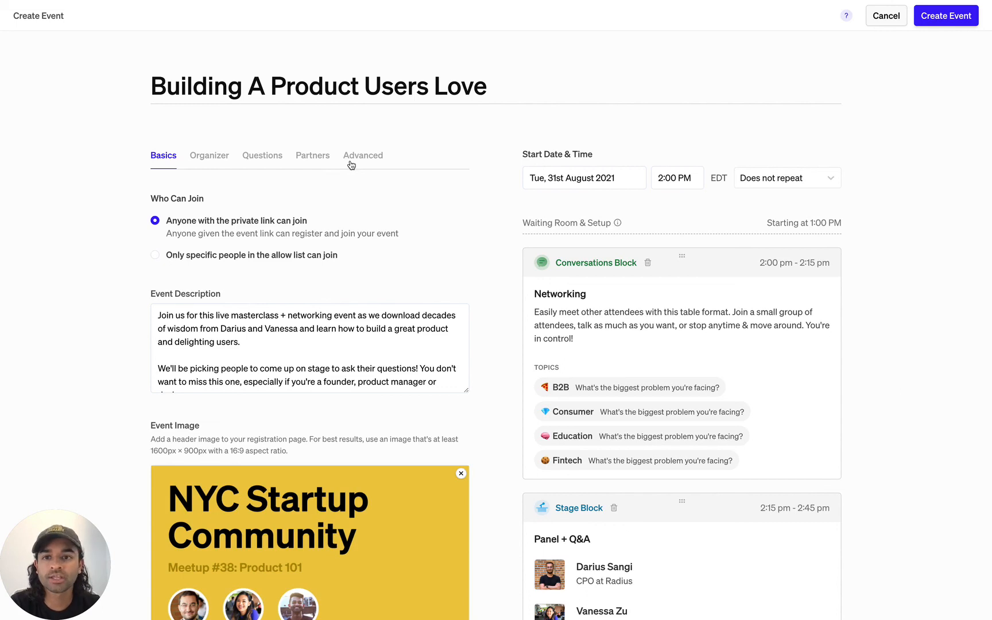
Publish 'Building A Product Users Love' for 31st August 2021 and review its three-block schedule
{"action": "left_click", "coordinate": [927, 23]}
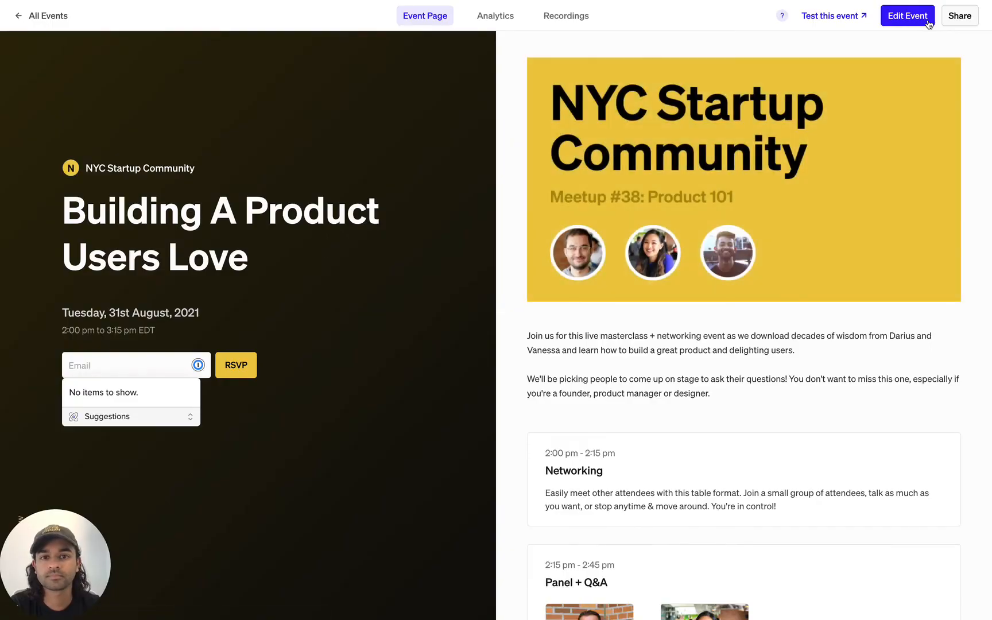
{"action": "left_click", "coordinate": [912, 54]}
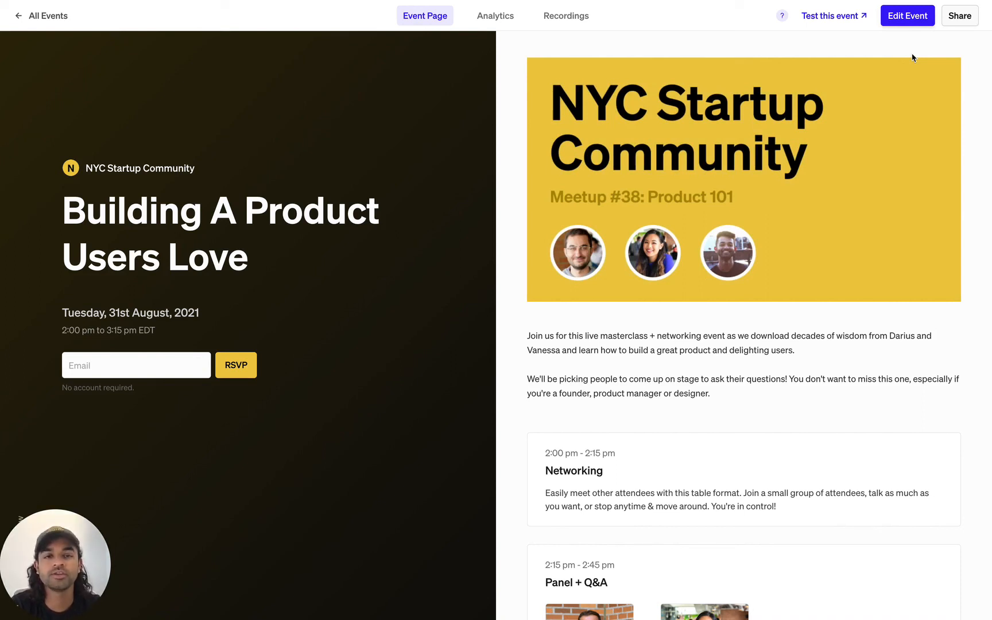
{"action": "scroll", "coordinate": [913, 58], "scroll_direction": "down", "scroll_amount": 7}
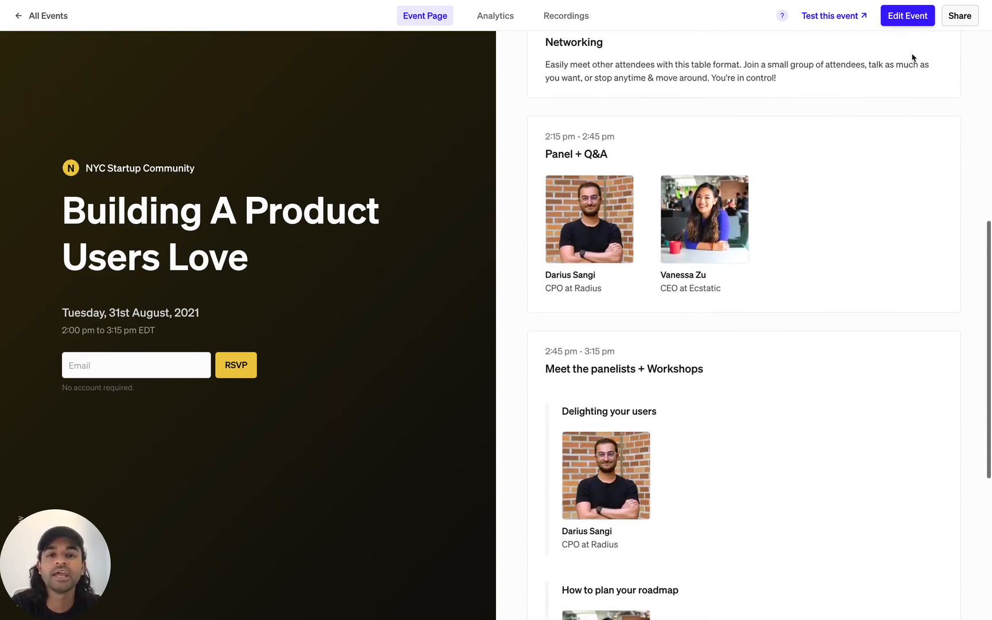
{"action": "scroll", "coordinate": [907, 56], "scroll_direction": "down", "scroll_amount": 3}
{"action": "scroll", "coordinate": [905, 56], "scroll_direction": "down", "scroll_amount": 3}
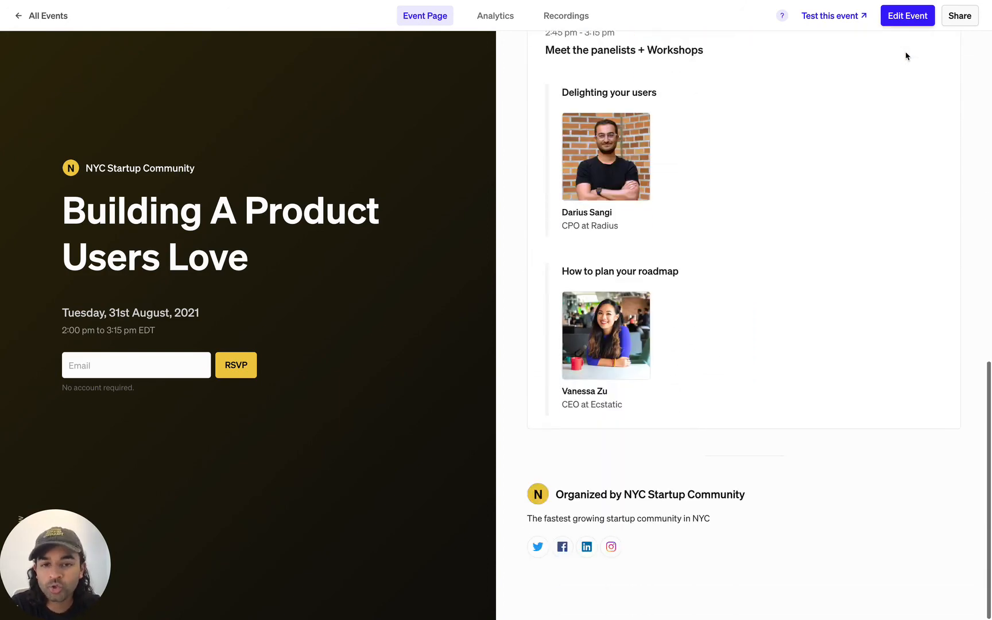
{"action": "scroll", "coordinate": [906, 55], "scroll_direction": "up", "scroll_amount": 10}
{"action": "scroll", "coordinate": [905, 56], "scroll_direction": "up", "scroll_amount": 3}
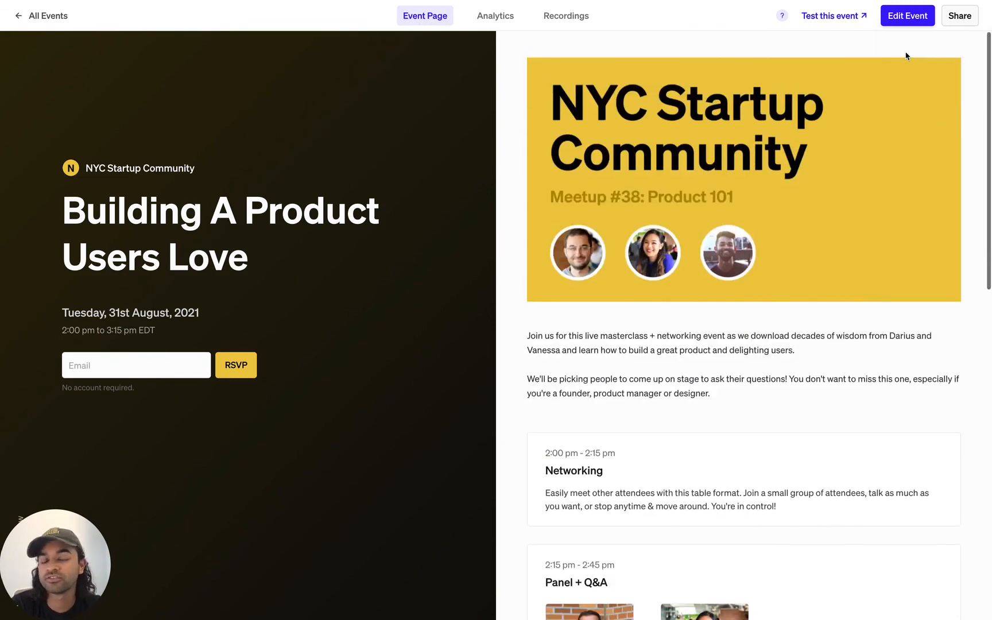